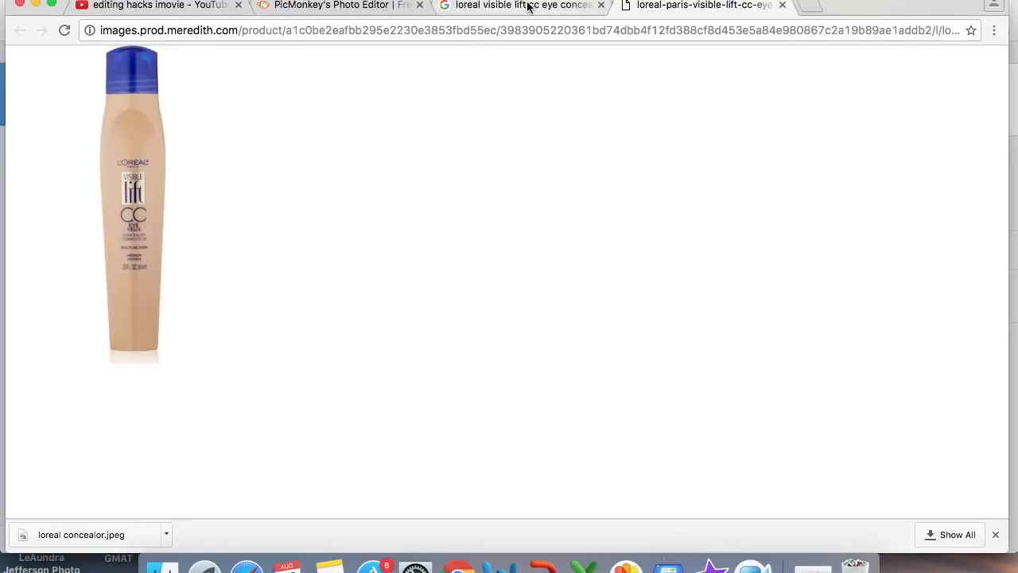
- Go back to the Google Images results for the L'Oreal concealer
{"action": "left_click", "coordinate": [345, 36]}
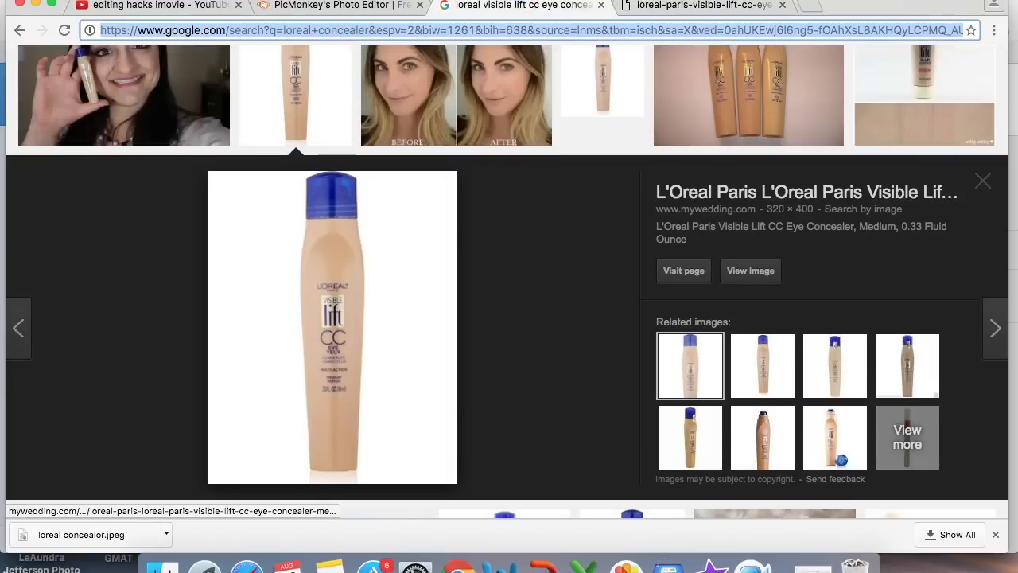
- Search Google Images for 'twitter logo transparent background' and browse the results
{"action": "type", "text": "google.com"}
{"action": "key", "text": "Return"}
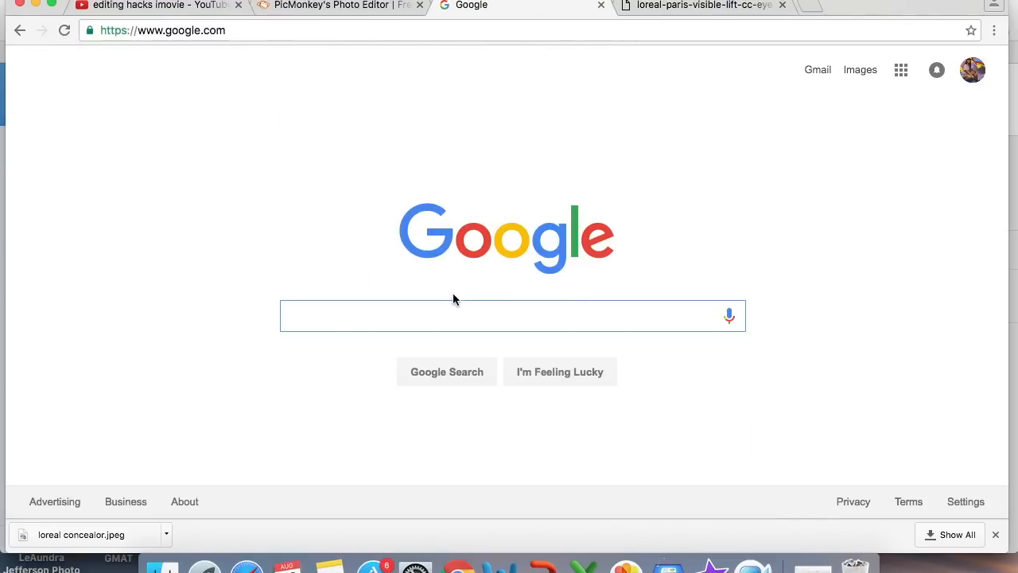
{"action": "type", "text": "twi"}
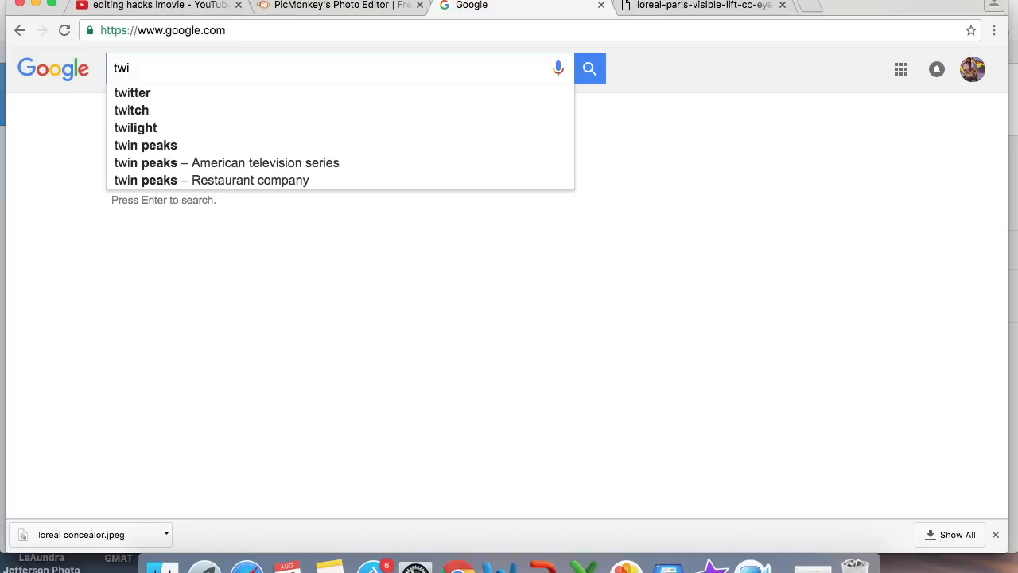
{"action": "type", "text": "tter"}
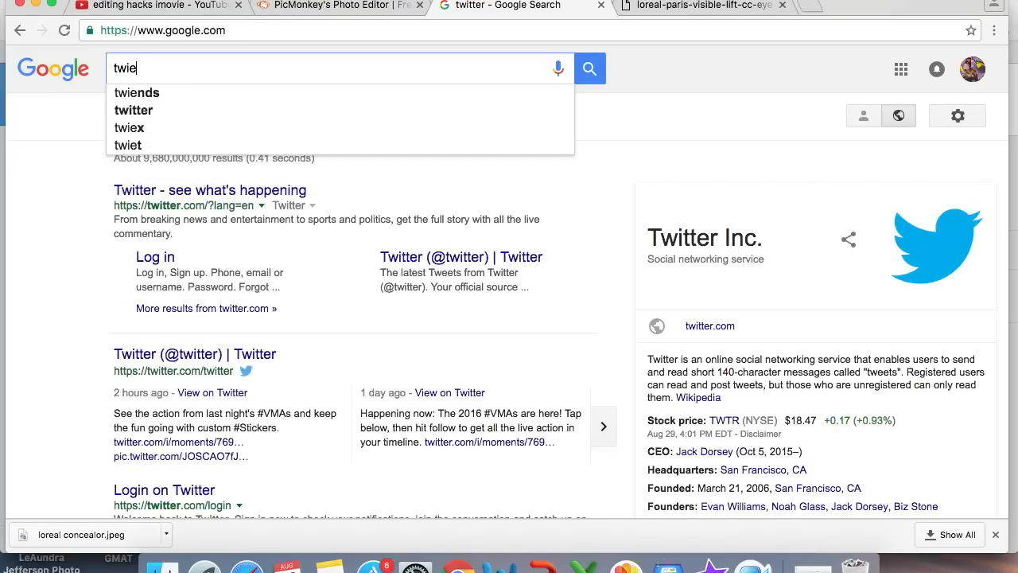
{"action": "type", "text": " logo t"}
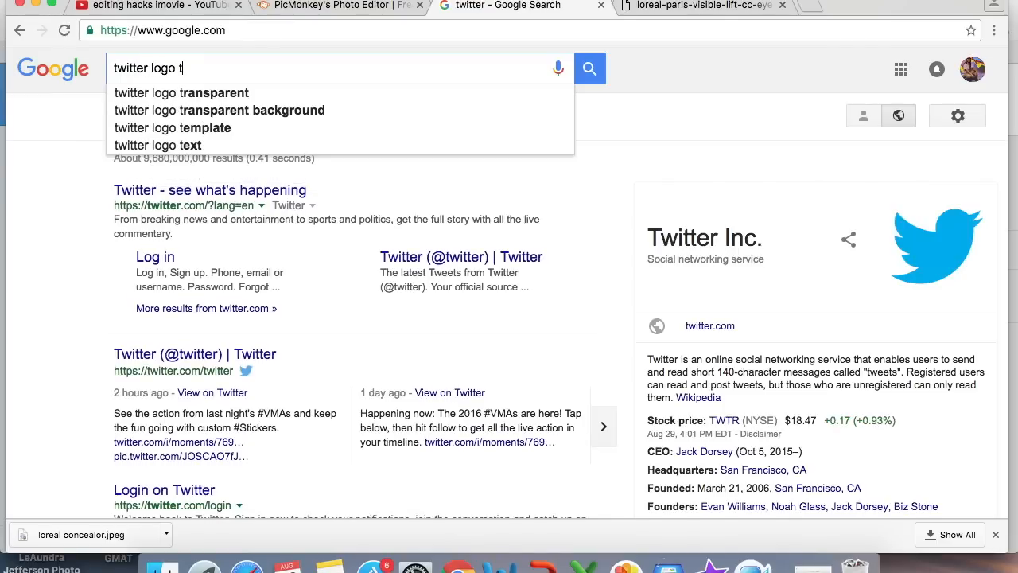
{"action": "type", "text": "ransparent background"}
{"action": "key", "text": "Return"}
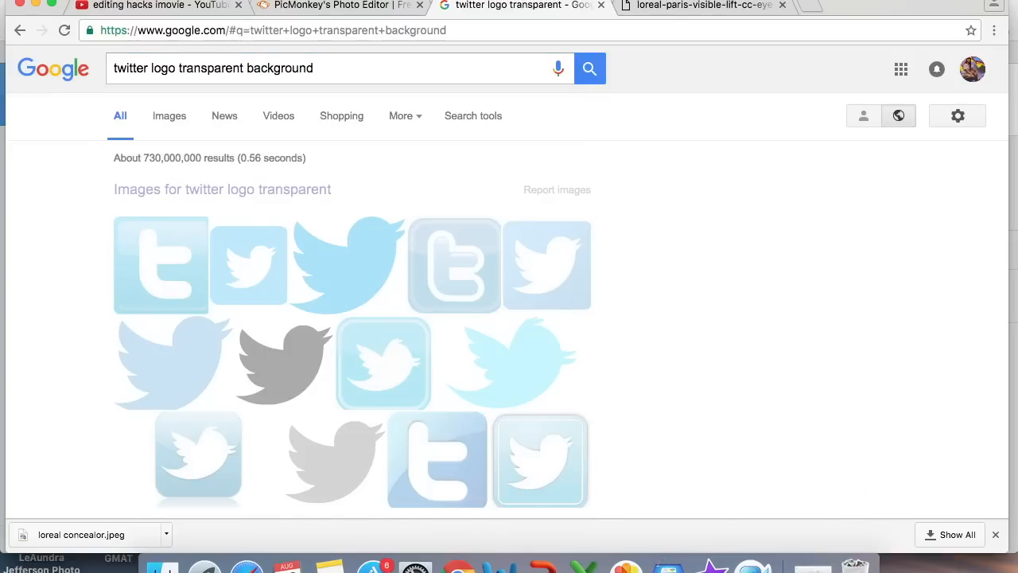
{"action": "left_click", "coordinate": [179, 129]}
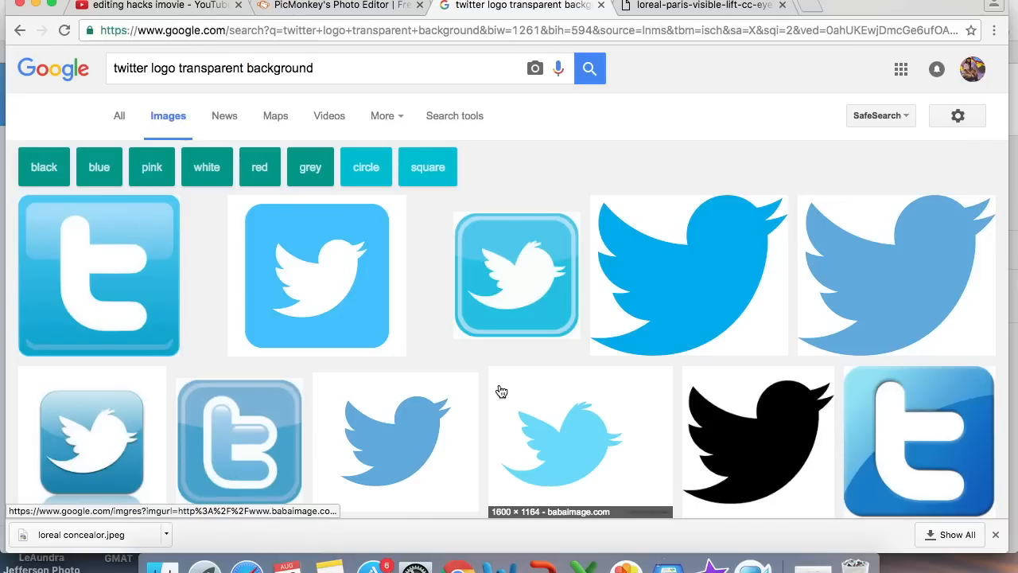
{"action": "scroll", "coordinate": [499, 391], "scroll_direction": "down", "scroll_amount": 4}
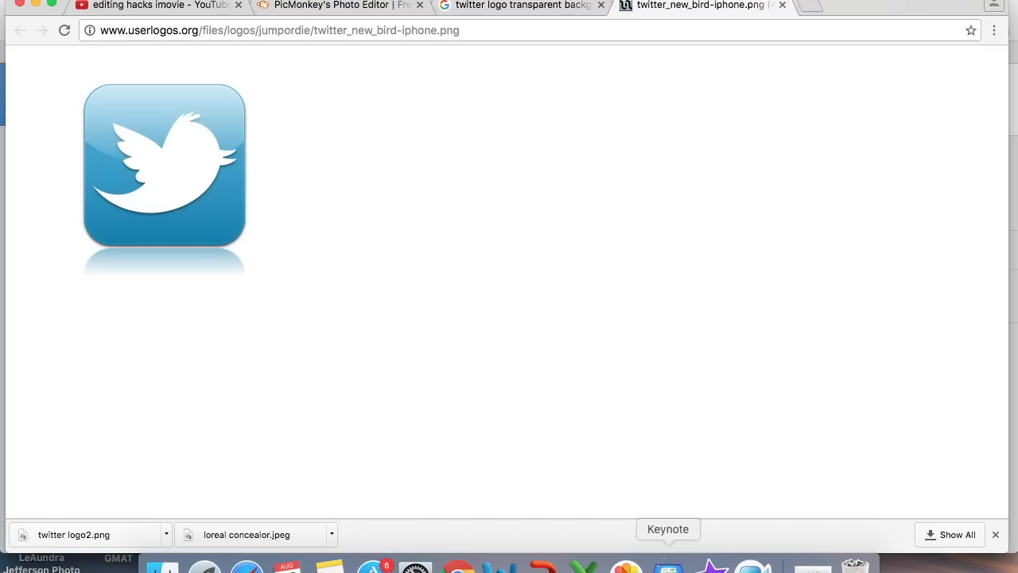
{"action": "left_click", "coordinate": [668, 566]}
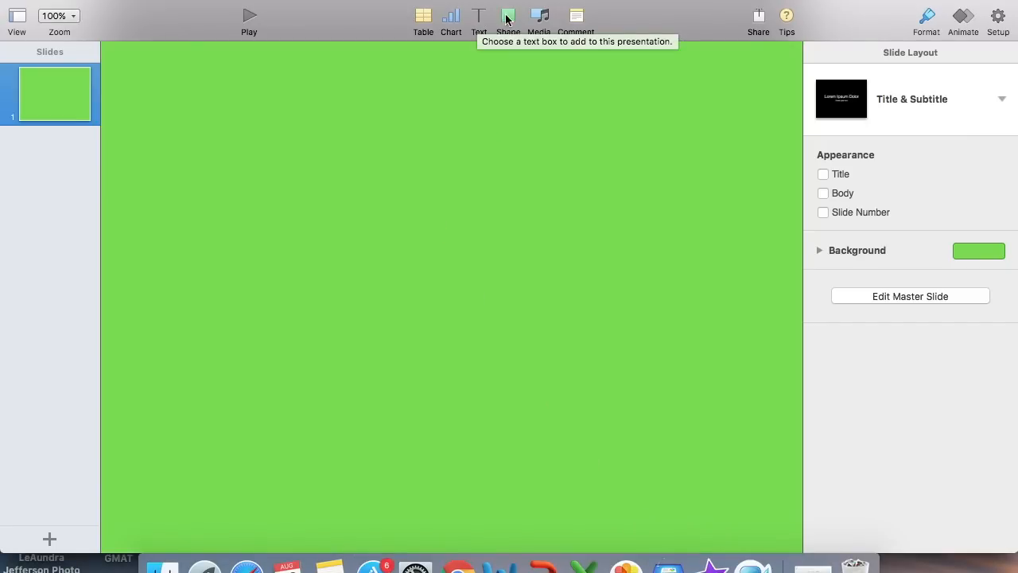
- Insert a square, stretch it into a thin bar about 414 pt wide, then add a rounded rectangle
{"action": "left_click", "coordinate": [509, 21]}
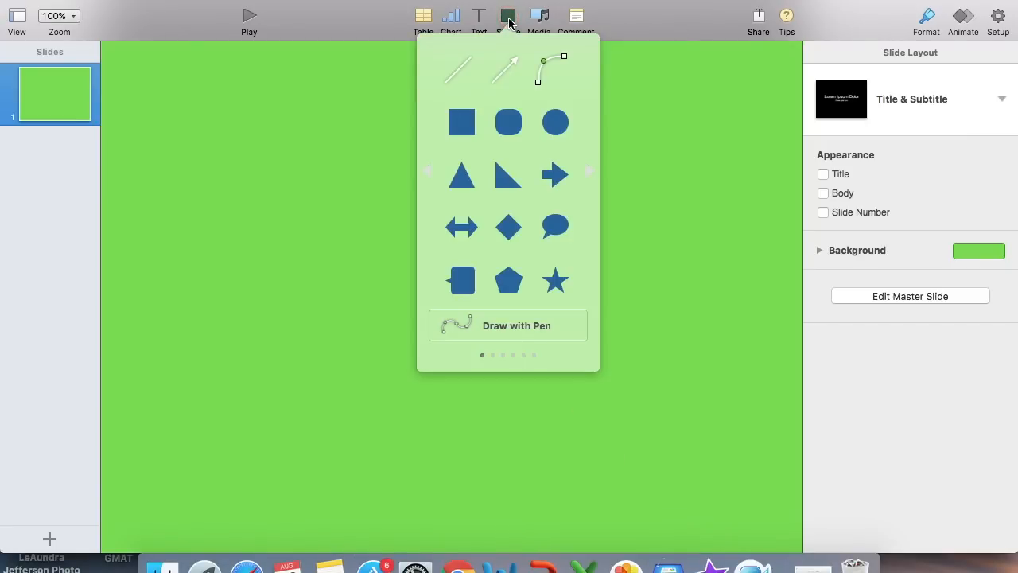
{"action": "left_click", "coordinate": [461, 122]}
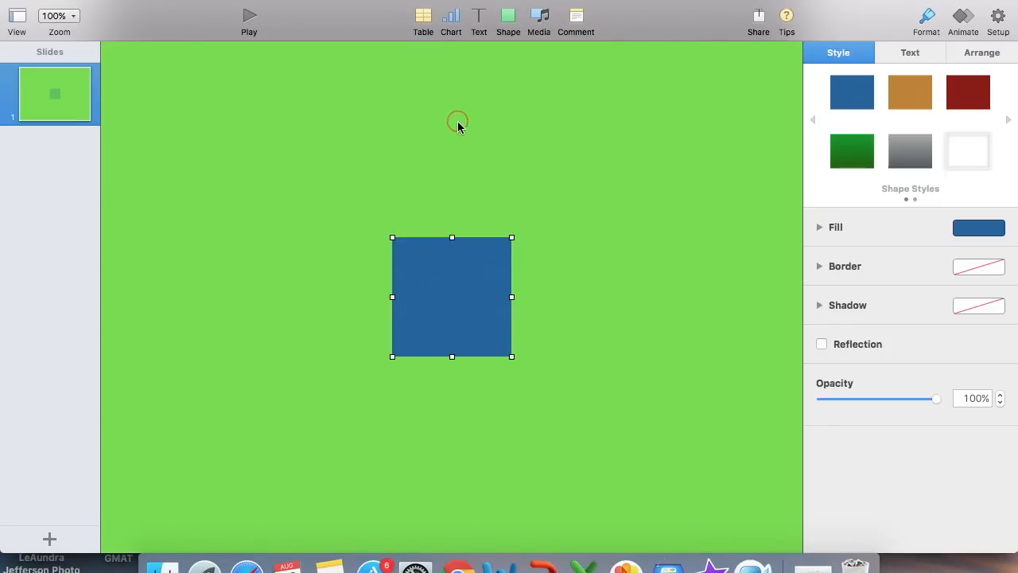
{"action": "right_click", "coordinate": [513, 297]}
{"action": "left_click", "coordinate": [510, 297]}
{"action": "left_click_drag", "start_coordinate": [513, 296], "coordinate": [722, 296]}
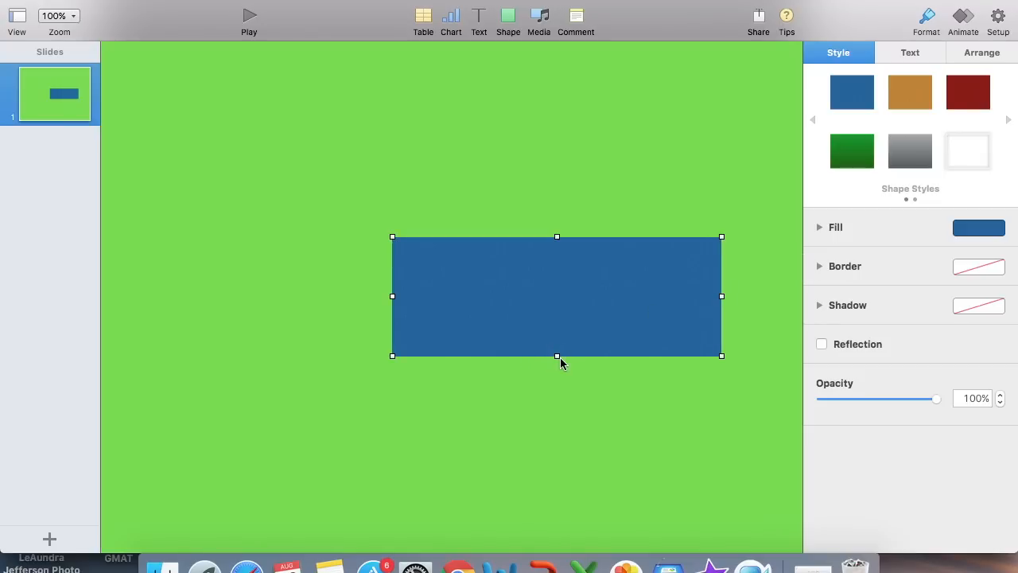
{"action": "left_click_drag", "start_coordinate": [557, 356], "coordinate": [556, 297]}
{"action": "left_click", "coordinate": [508, 17]}
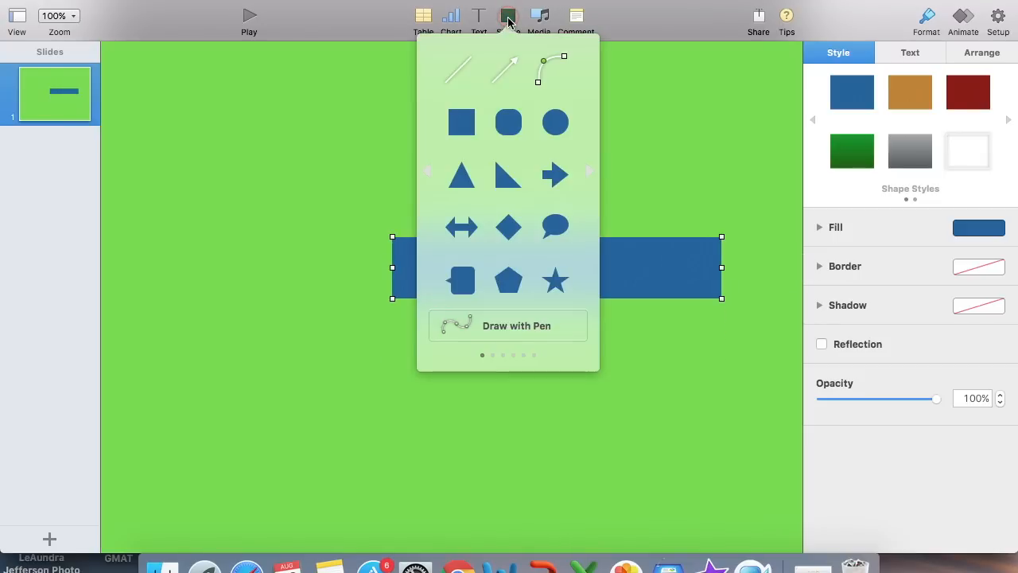
{"action": "left_click", "coordinate": [509, 123]}
- Replace the bar with a white rounded bar, about 450 x 85 pt, near the slide's bottom right
{"action": "left_click_drag", "start_coordinate": [462, 291], "coordinate": [450, 397]}
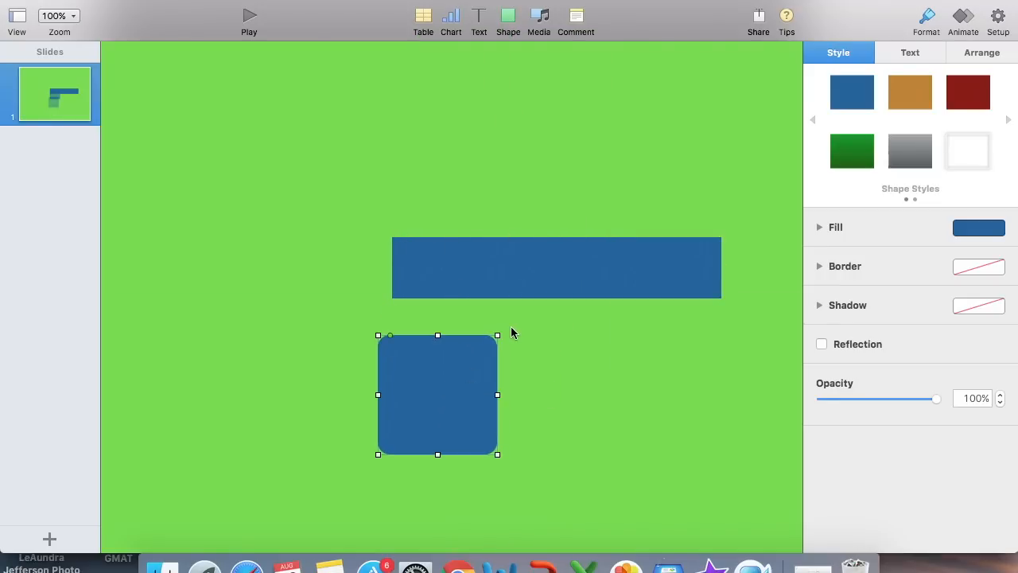
{"action": "left_click", "coordinate": [516, 276]}
{"action": "key", "text": "Delete"}
{"action": "left_click", "coordinate": [463, 400]}
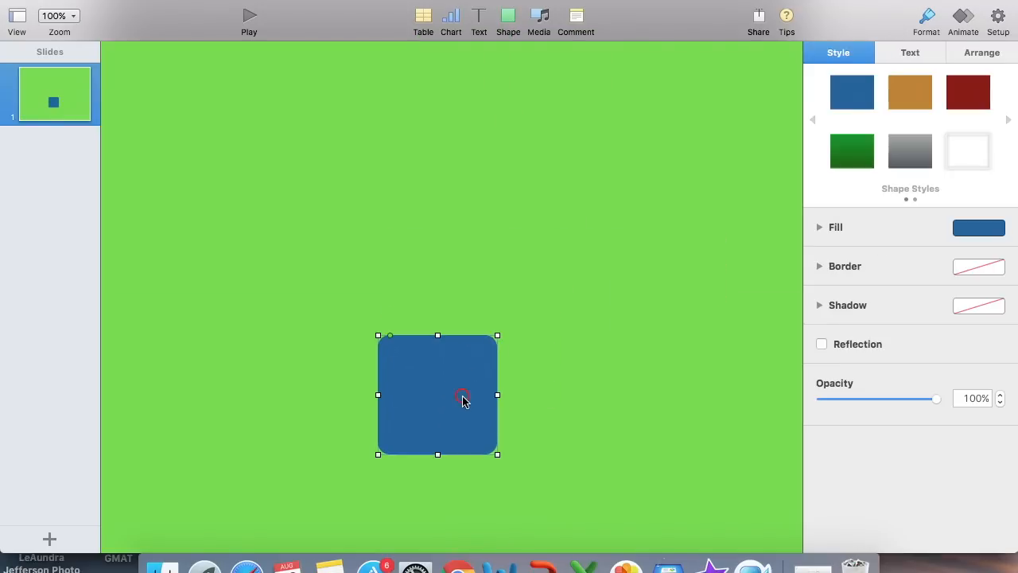
{"action": "left_click_drag", "start_coordinate": [497, 396], "coordinate": [732, 394]}
{"action": "left_click_drag", "start_coordinate": [555, 451], "coordinate": [556, 403]}
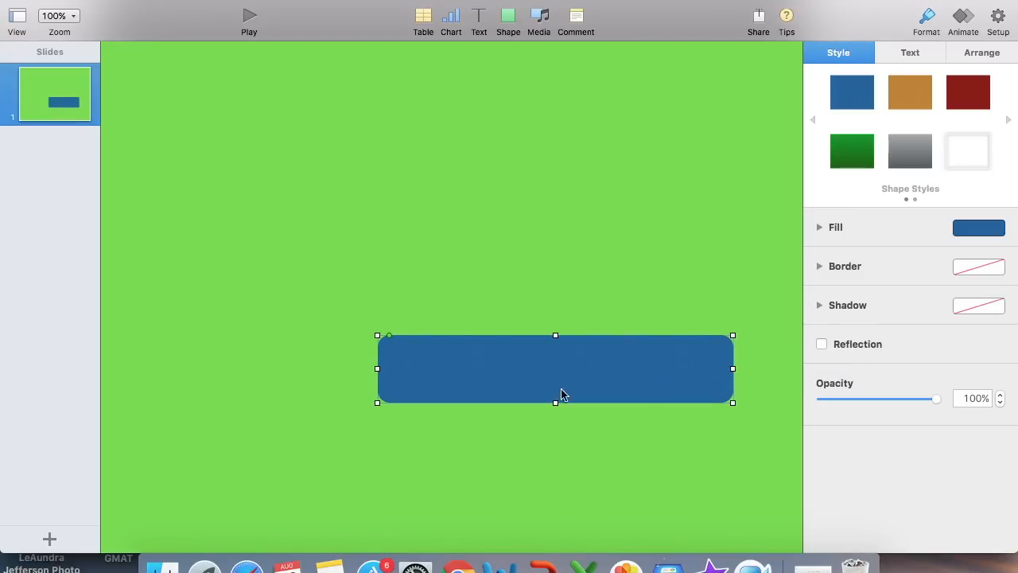
{"action": "left_click", "coordinate": [982, 230]}
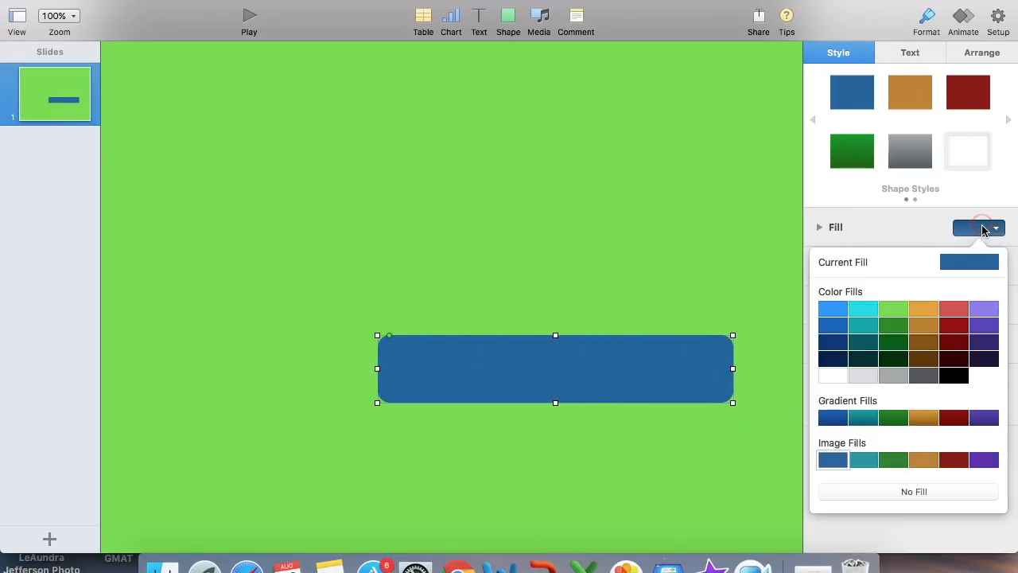
{"action": "left_click", "coordinate": [831, 376]}
{"action": "left_click_drag", "start_coordinate": [459, 363], "coordinate": [518, 500]}
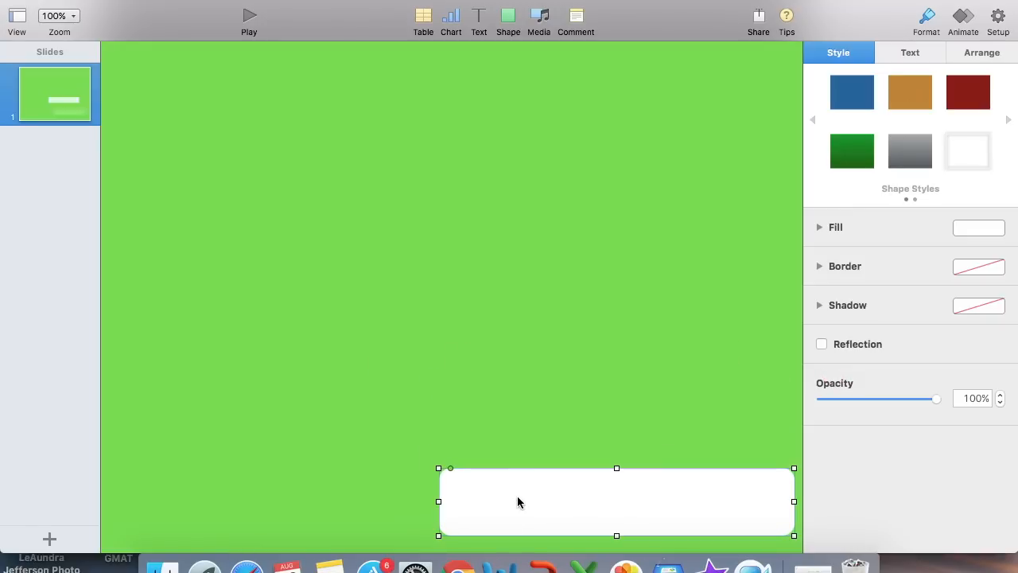
{"action": "double_click", "coordinate": [558, 504]}
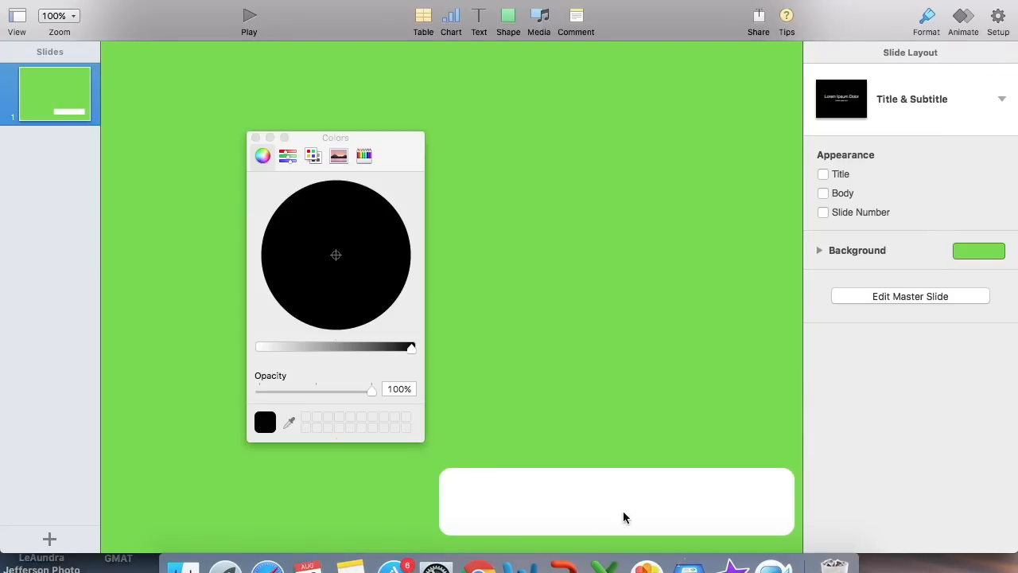
{"action": "double_click", "coordinate": [623, 518]}
{"action": "type", "text": "@CasiaRose"}
{"action": "key", "text": "super+a"}
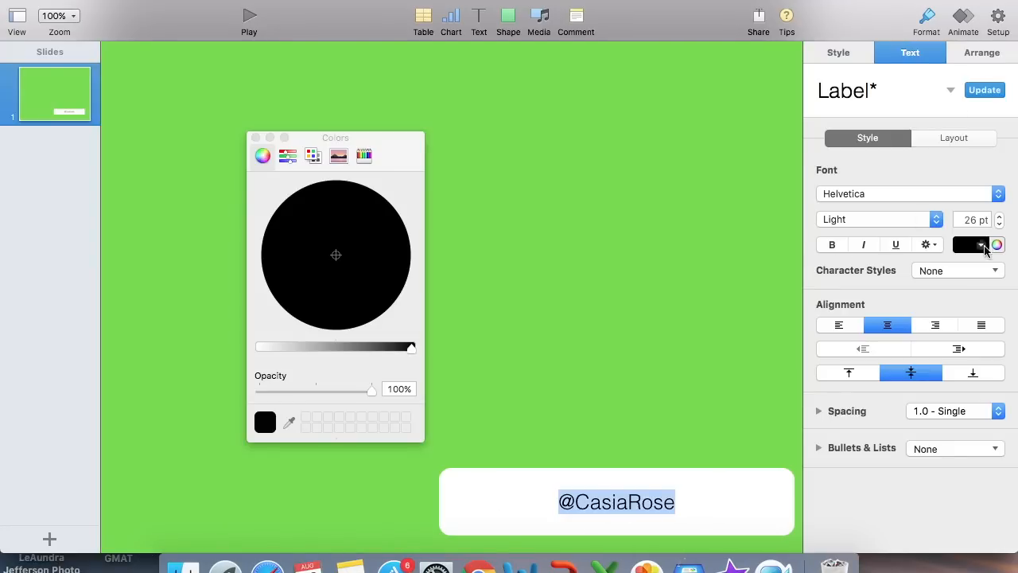
{"action": "left_click", "coordinate": [907, 193]}
{"action": "scroll", "coordinate": [865, 366], "scroll_direction": "down", "scroll_amount": 8}
{"action": "left_click", "coordinate": [868, 343]}
{"action": "left_click", "coordinate": [256, 137]}
{"action": "double_click", "coordinate": [970, 221]}
{"action": "type", "text": "40"}
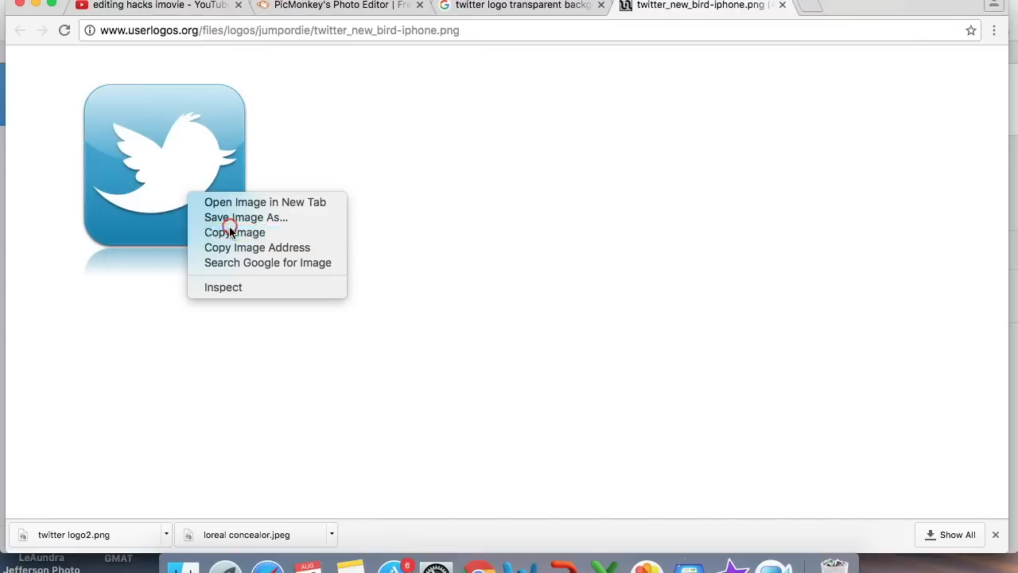
{"action": "left_click", "coordinate": [230, 232]}
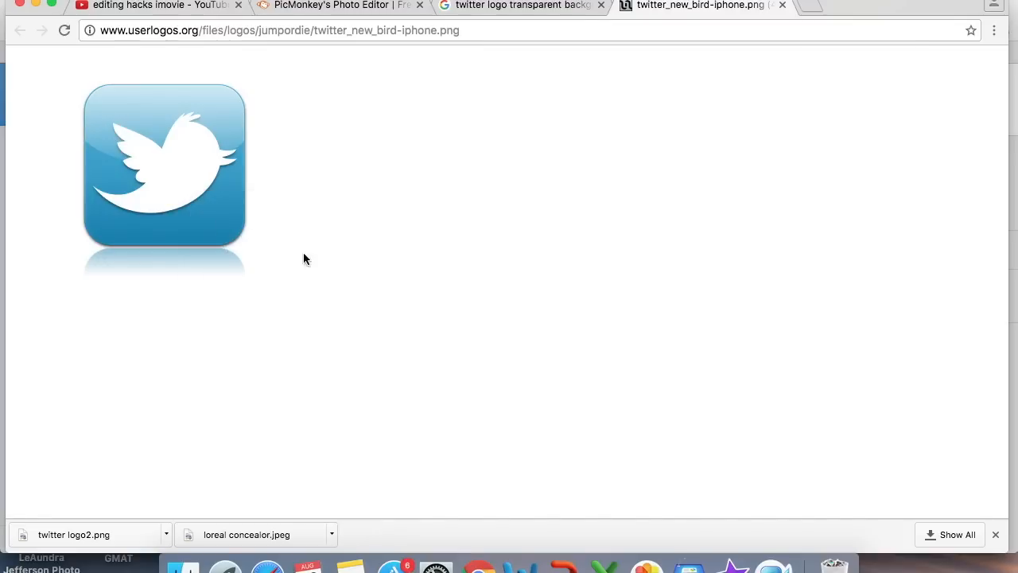
{"action": "left_click", "coordinate": [689, 565]}
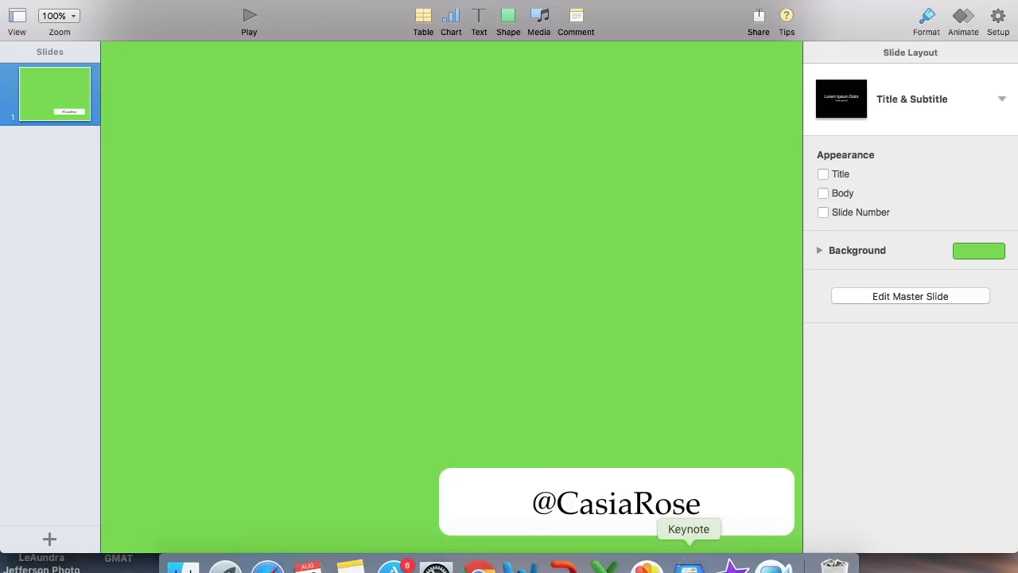
{"action": "right_click", "coordinate": [423, 335]}
{"action": "left_click", "coordinate": [455, 377]}
{"action": "left_click_drag", "start_coordinate": [609, 177], "coordinate": [480, 273]}
{"action": "left_click_drag", "start_coordinate": [412, 351], "coordinate": [507, 480]}
- Fine-tune the logo's size and position over the bar's left end
{"action": "left_click_drag", "start_coordinate": [579, 409], "coordinate": [545, 432]}
{"action": "left_click_drag", "start_coordinate": [464, 488], "coordinate": [485, 476]}
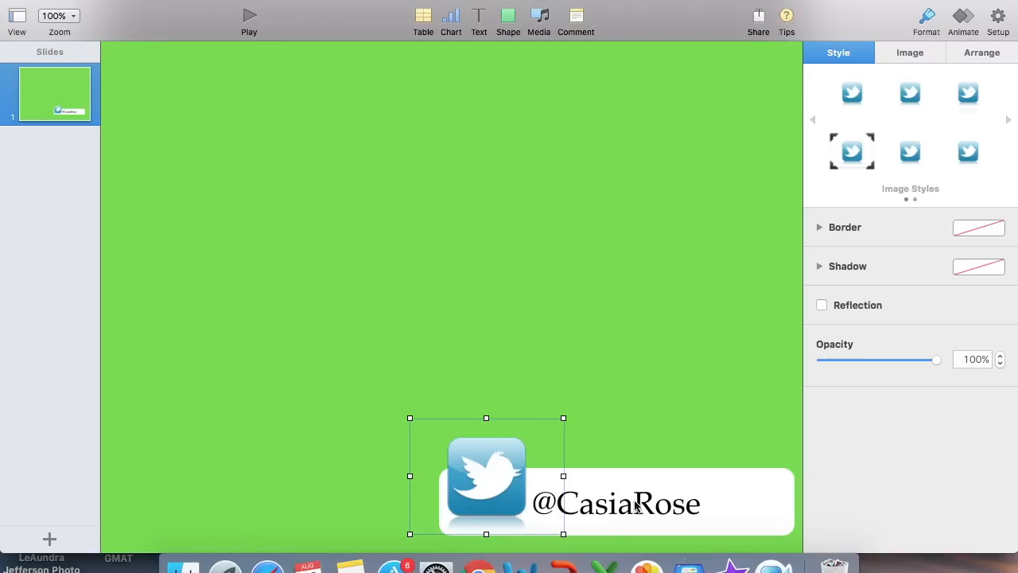
{"action": "left_click", "coordinate": [599, 385]}
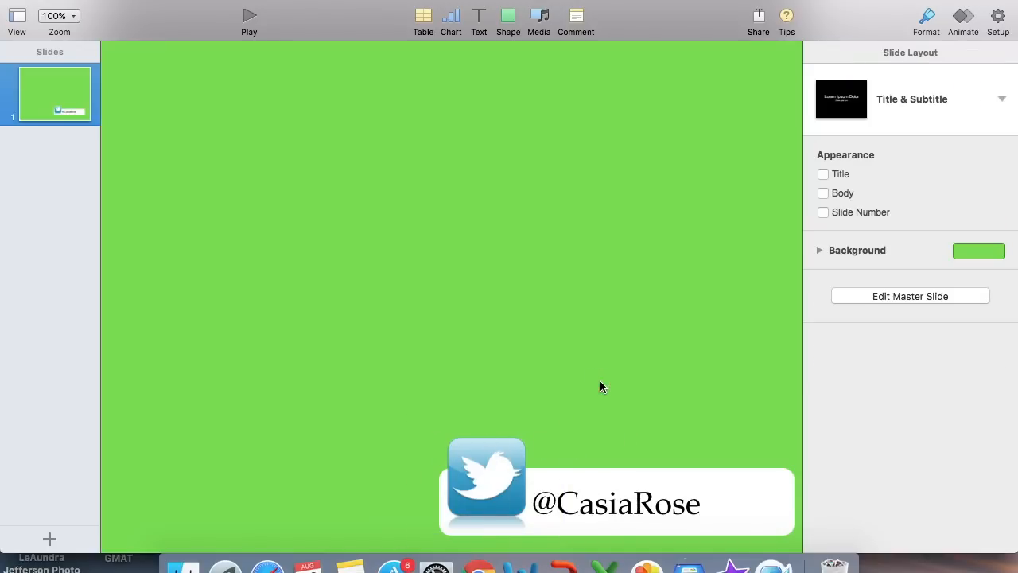
{"action": "left_click_drag", "start_coordinate": [483, 463], "coordinate": [472, 463]}
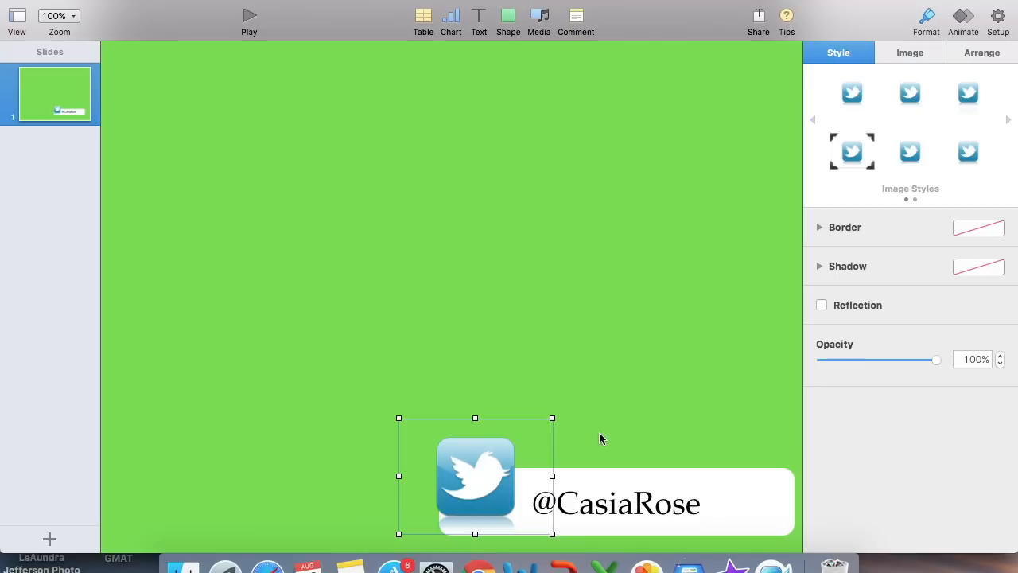
{"action": "left_click", "coordinate": [666, 447]}
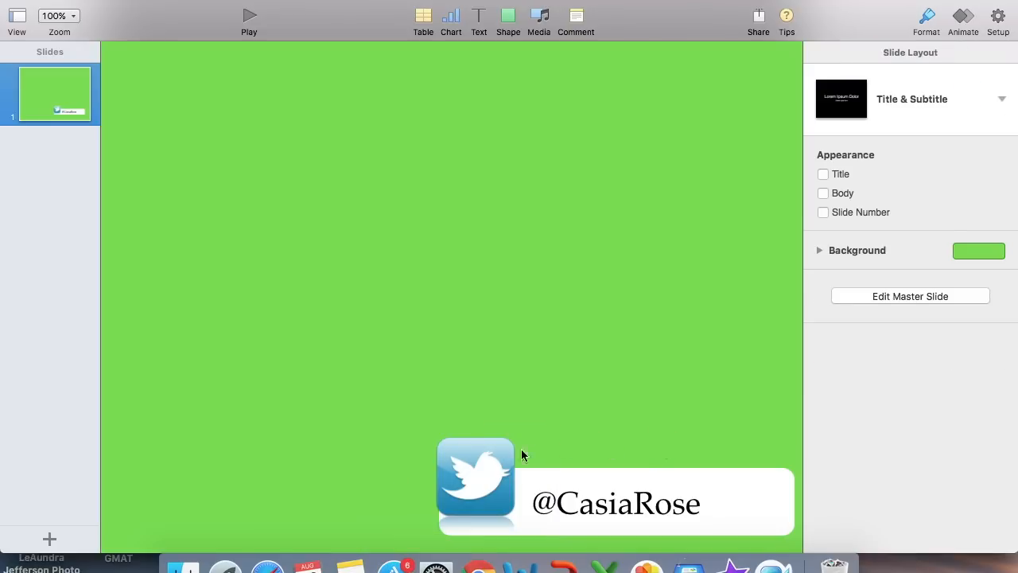
{"action": "left_click_drag", "start_coordinate": [479, 473], "coordinate": [489, 473]}
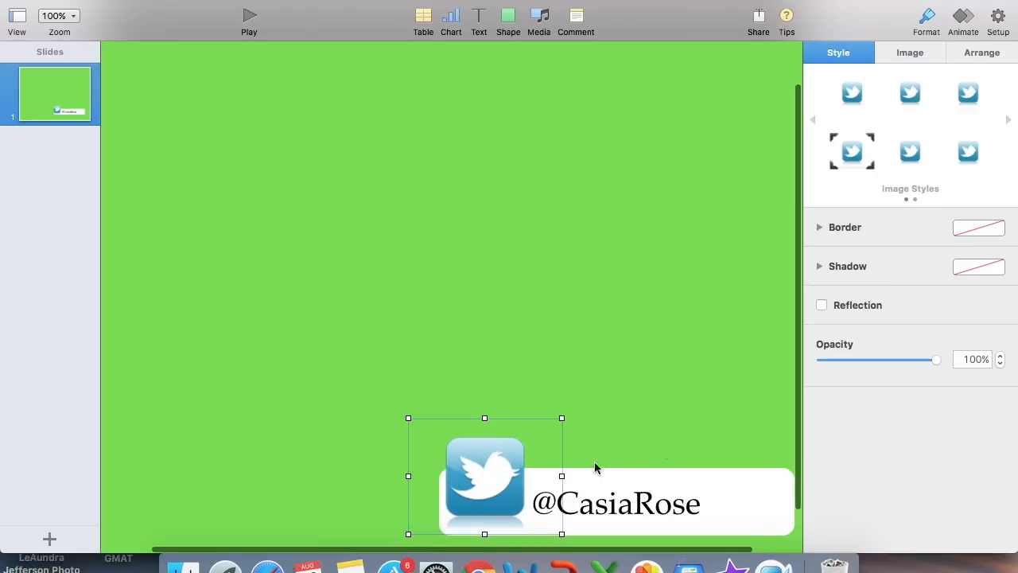
{"action": "left_click", "coordinate": [689, 406]}
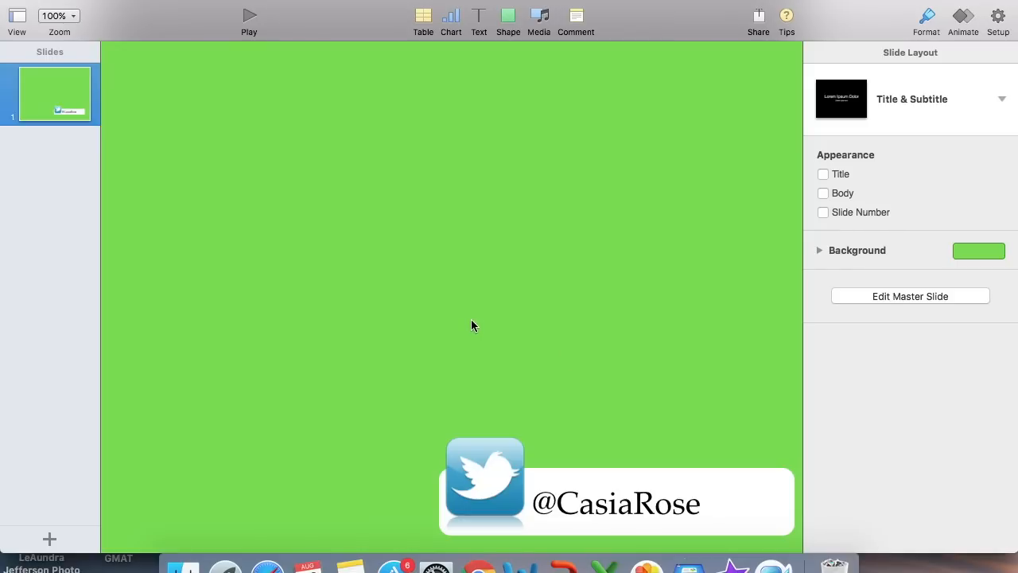
- Give the Twitter logo a Blur build-in effect
{"action": "left_click", "coordinate": [445, 473]}
{"action": "left_click", "coordinate": [964, 20]}
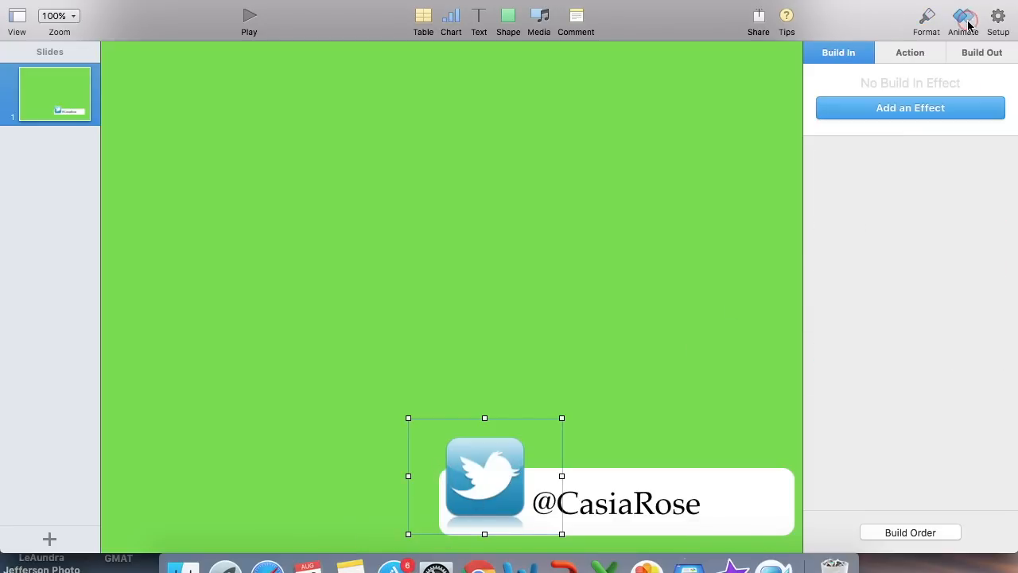
{"action": "left_click", "coordinate": [901, 107]}
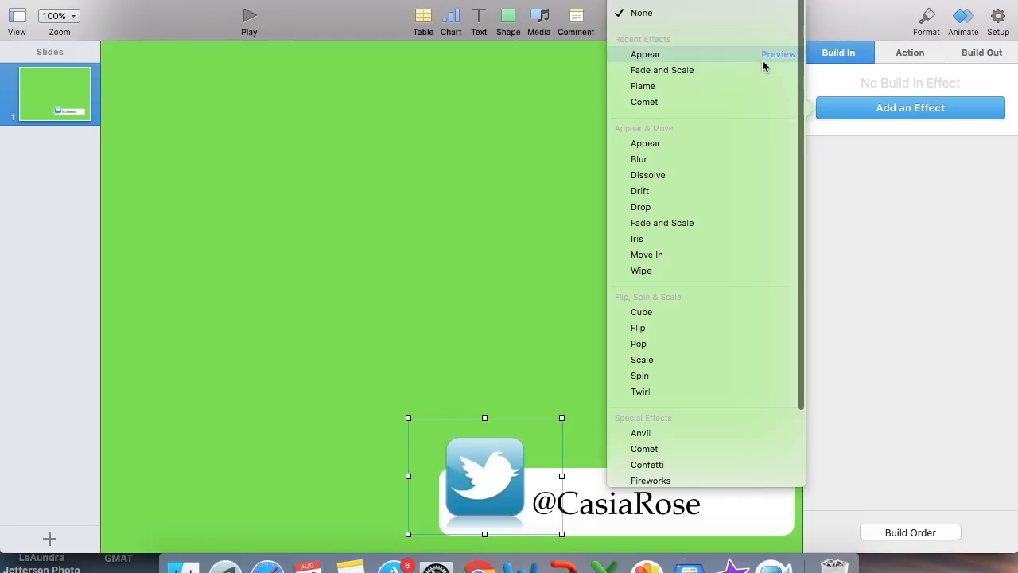
{"action": "left_click", "coordinate": [862, 216]}
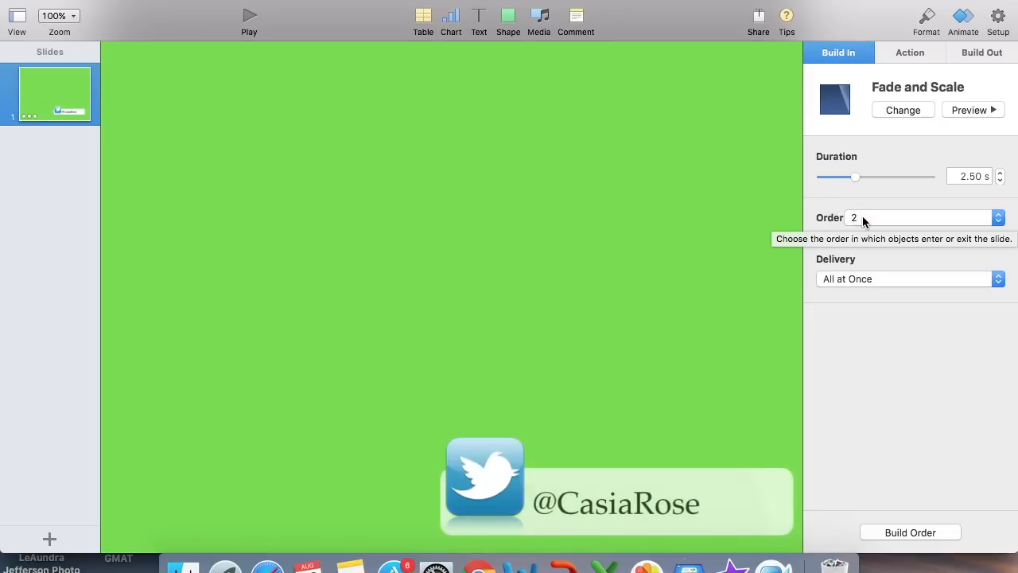
{"action": "left_click", "coordinate": [894, 532]}
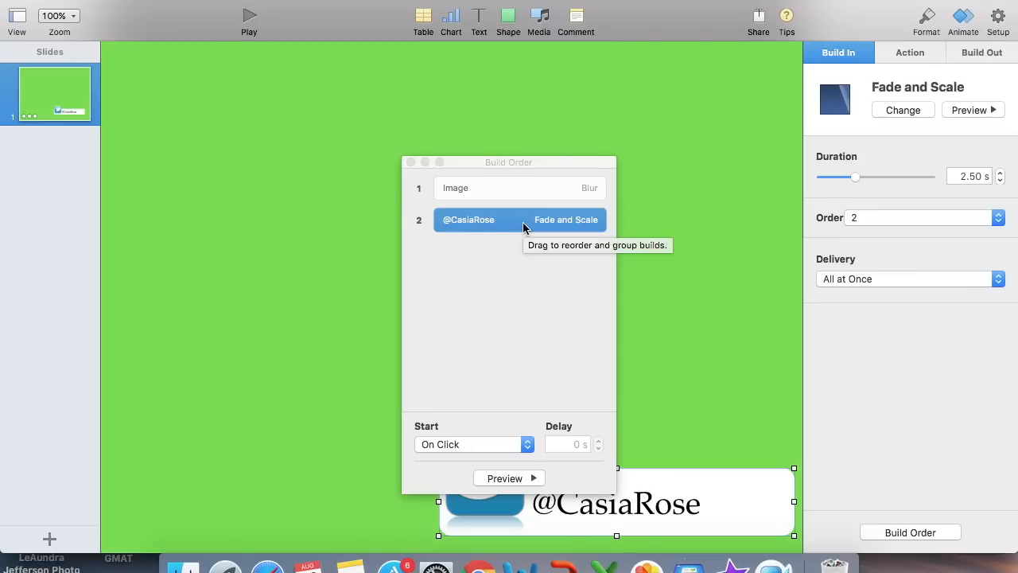
{"action": "left_click", "coordinate": [517, 443]}
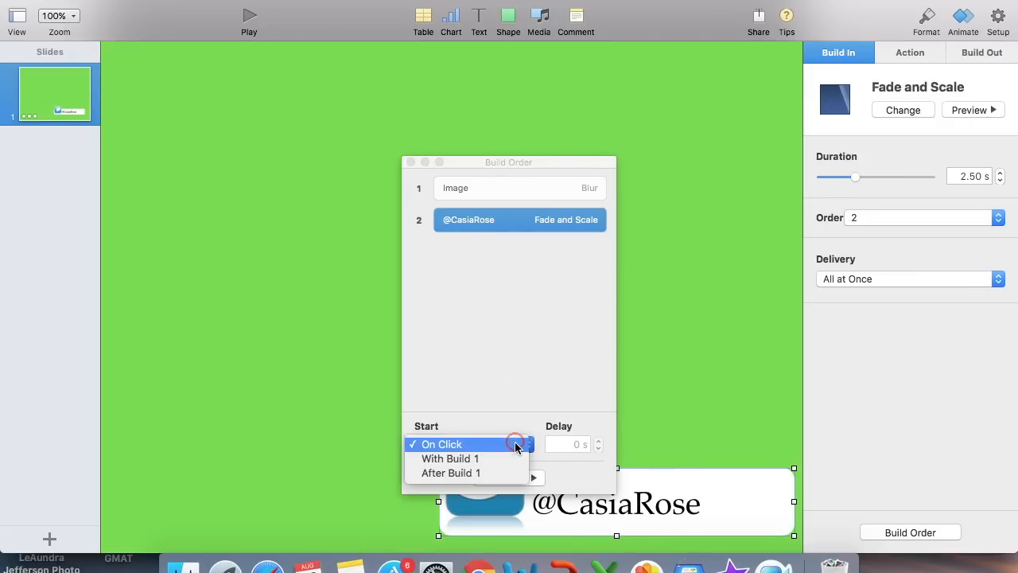
{"action": "left_click", "coordinate": [486, 459]}
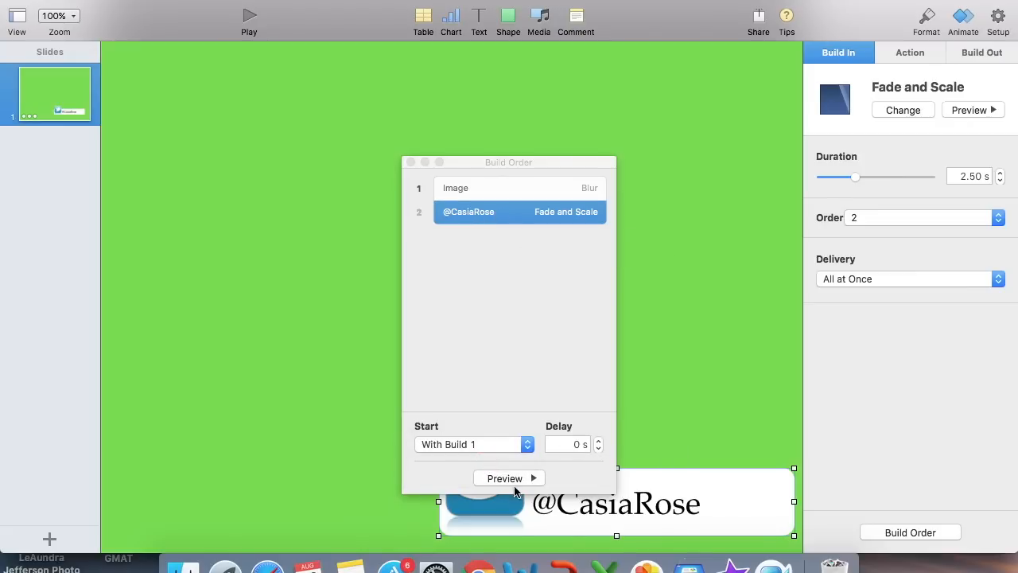
{"action": "left_click", "coordinate": [509, 477]}
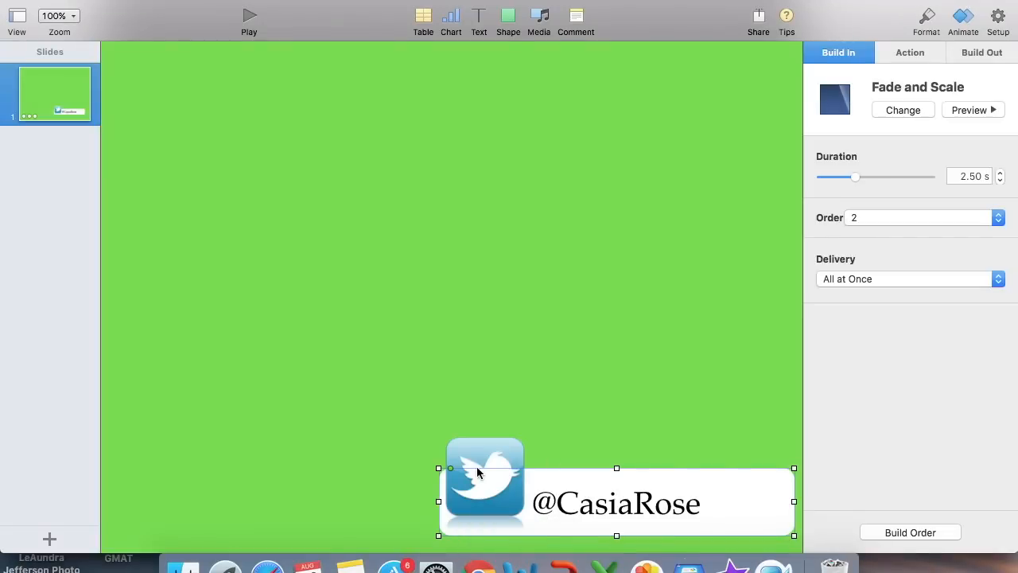
- Change the logo's build-in to Fade and Scale and test it in a slideshow
{"action": "left_click", "coordinate": [471, 471]}
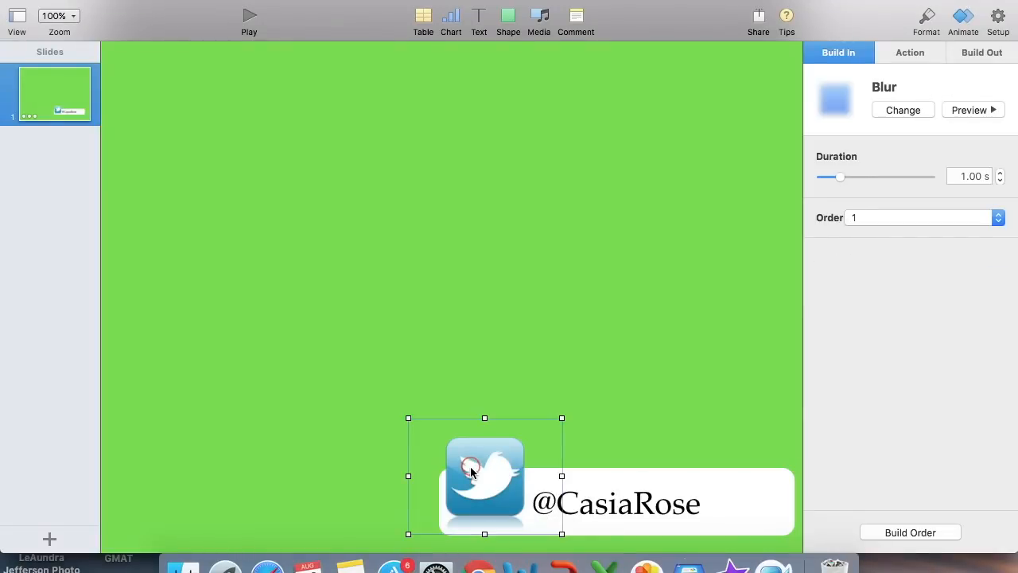
{"action": "left_click", "coordinate": [905, 110]}
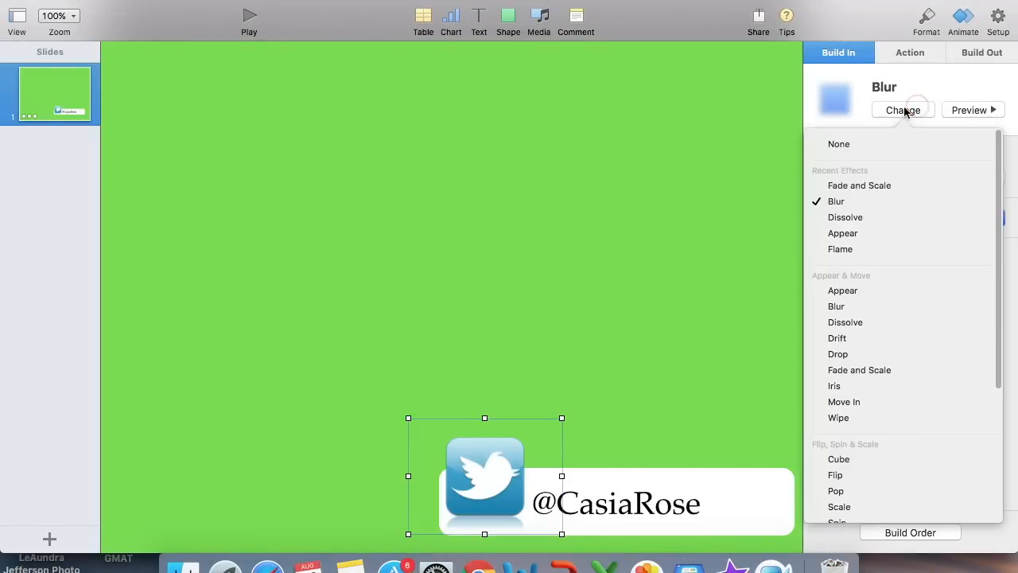
{"action": "left_click", "coordinate": [864, 186]}
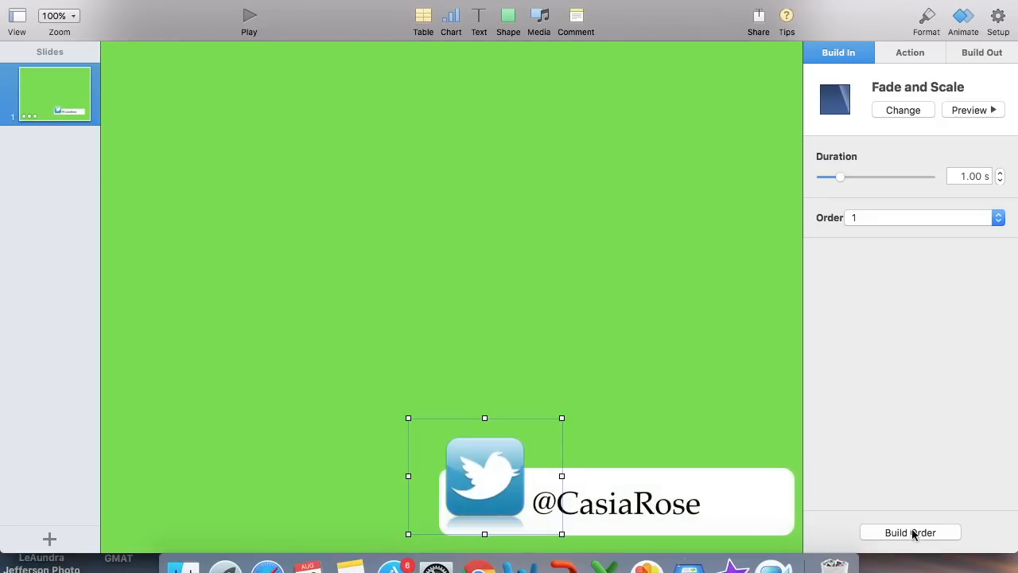
{"action": "left_click", "coordinate": [250, 21]}
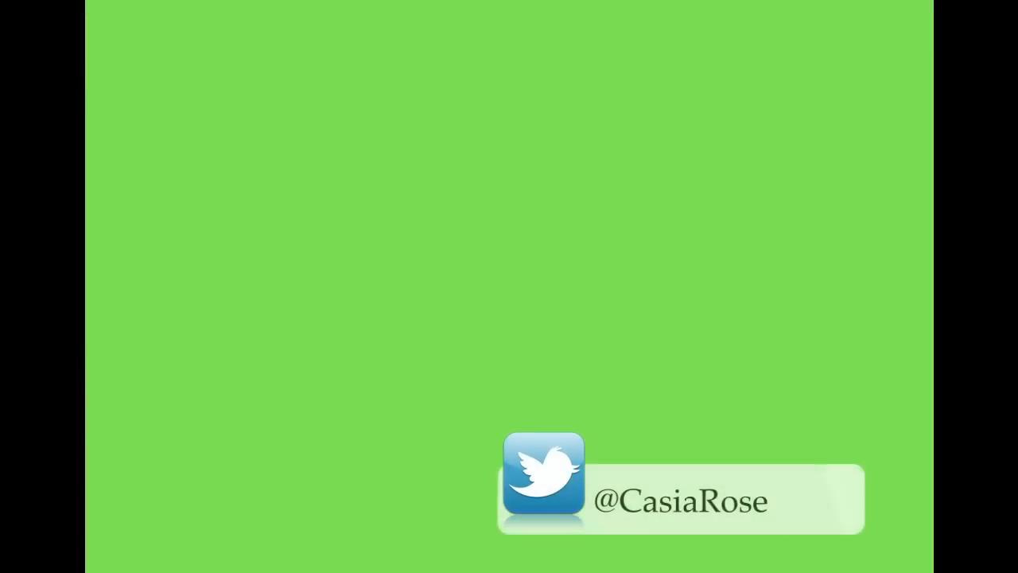
{"action": "key", "text": "Escape"}
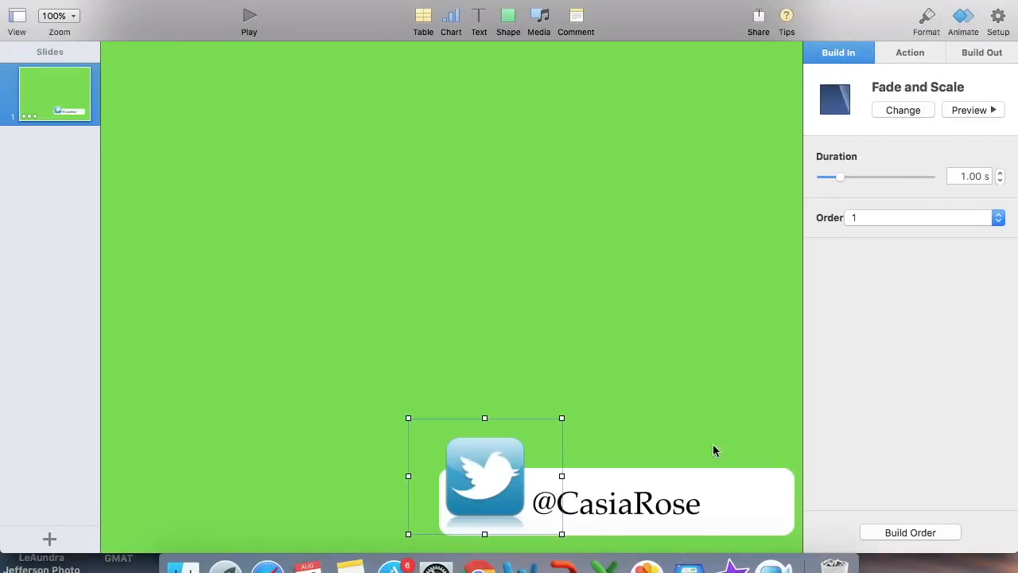
- In Build Order, set the image build to start After Transition
{"action": "left_click", "coordinate": [467, 296]}
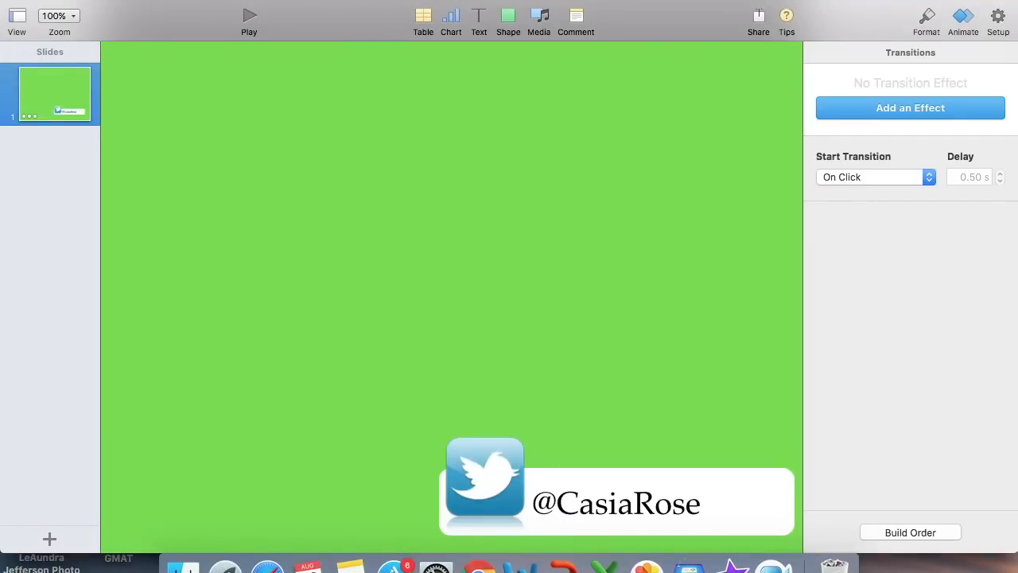
{"action": "left_click", "coordinate": [897, 533]}
{"action": "left_click", "coordinate": [498, 192]}
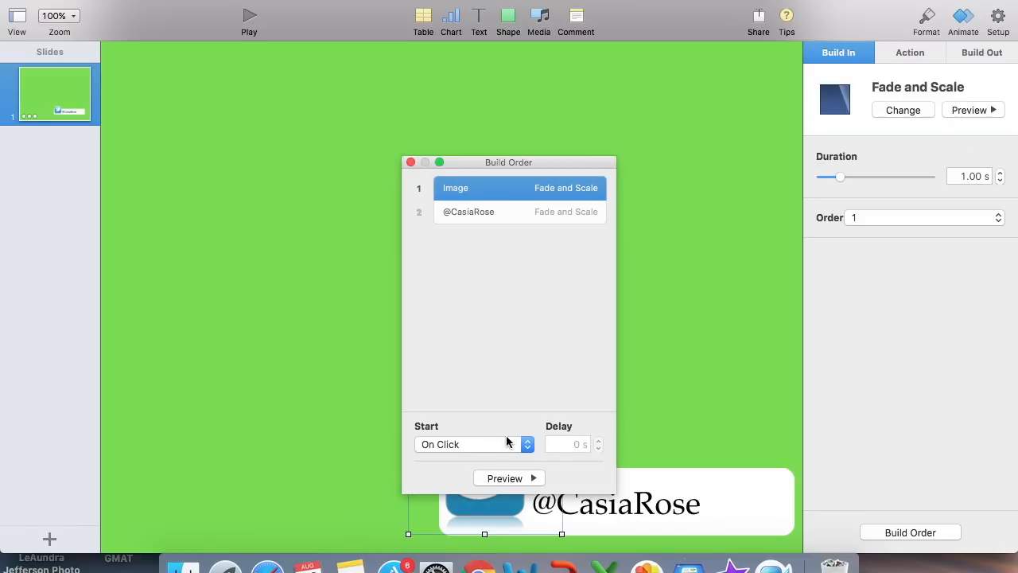
{"action": "left_click", "coordinate": [503, 444]}
{"action": "left_click", "coordinate": [496, 459]}
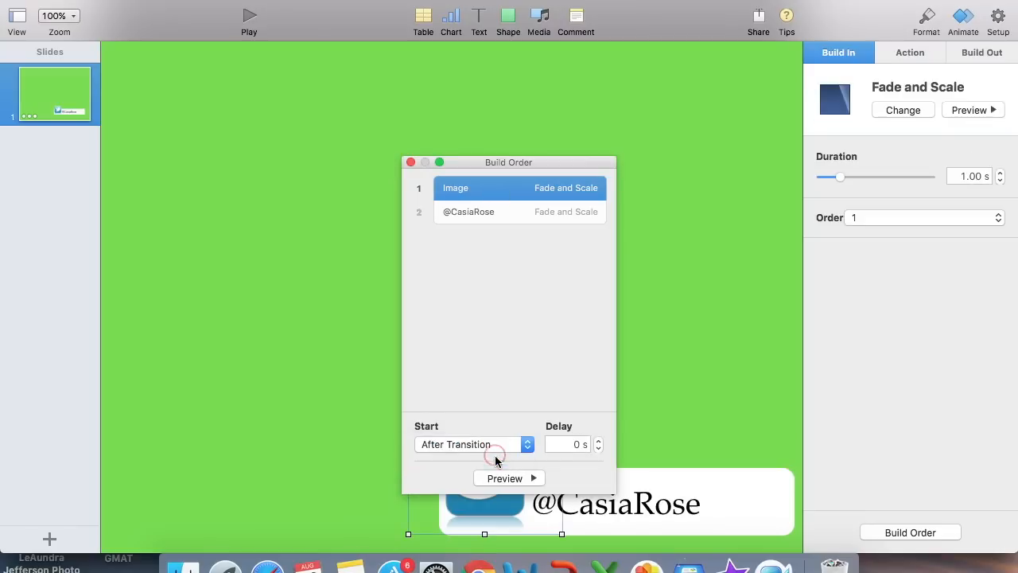
{"action": "left_click", "coordinate": [457, 280]}
{"action": "left_click", "coordinate": [410, 162]}
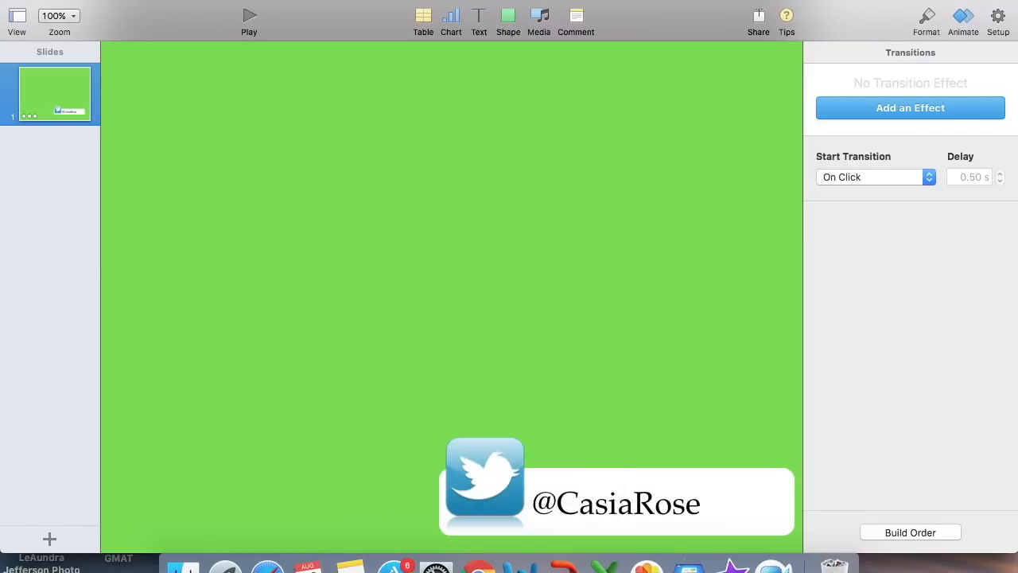
- Export to QuickTime with 0-second delays for next slide and next build
{"action": "mouse_move", "coordinate": [210, 140]}
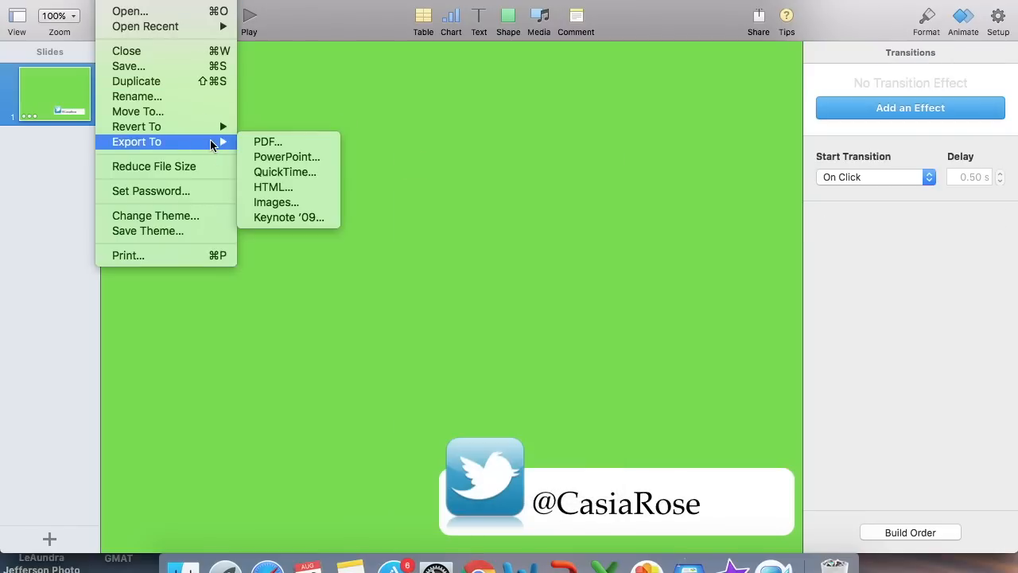
{"action": "left_click", "coordinate": [291, 175]}
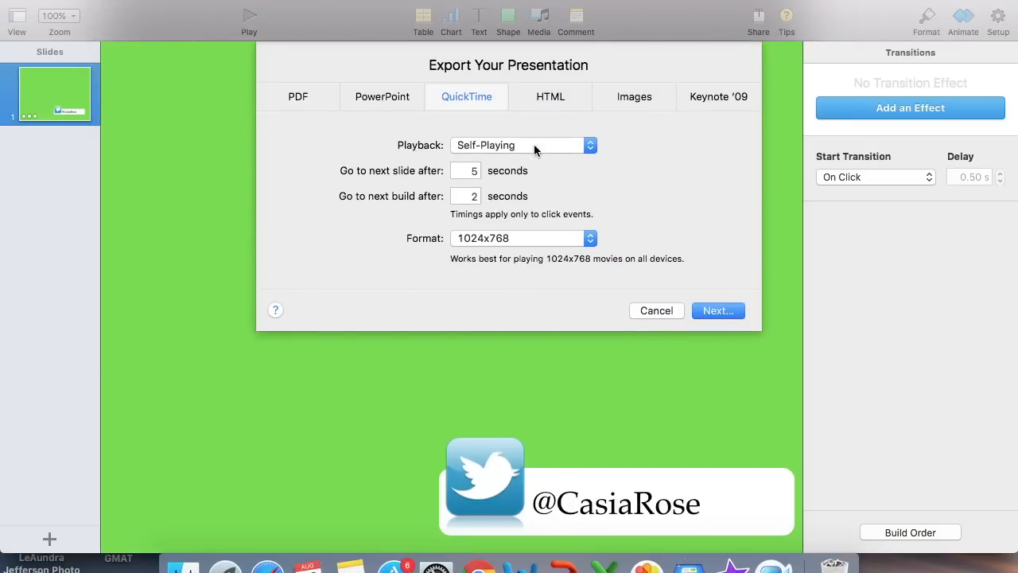
{"action": "left_click", "coordinate": [476, 170]}
{"action": "type", "text": "0"}
{"action": "left_click", "coordinate": [469, 197]}
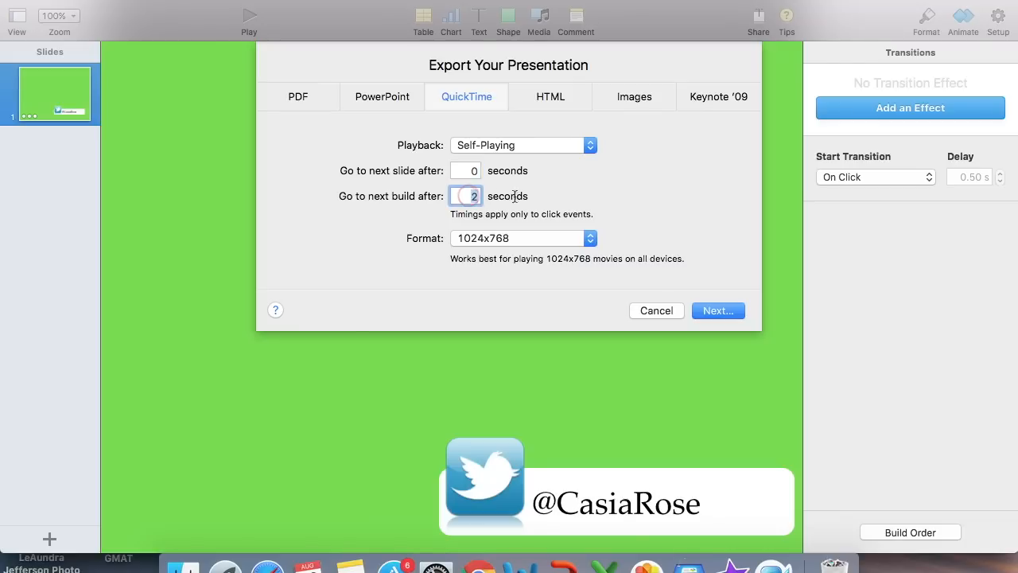
{"action": "type", "text": "0"}
- Name the movie 'casiarose twitter' and export it
{"action": "left_click", "coordinate": [718, 310]}
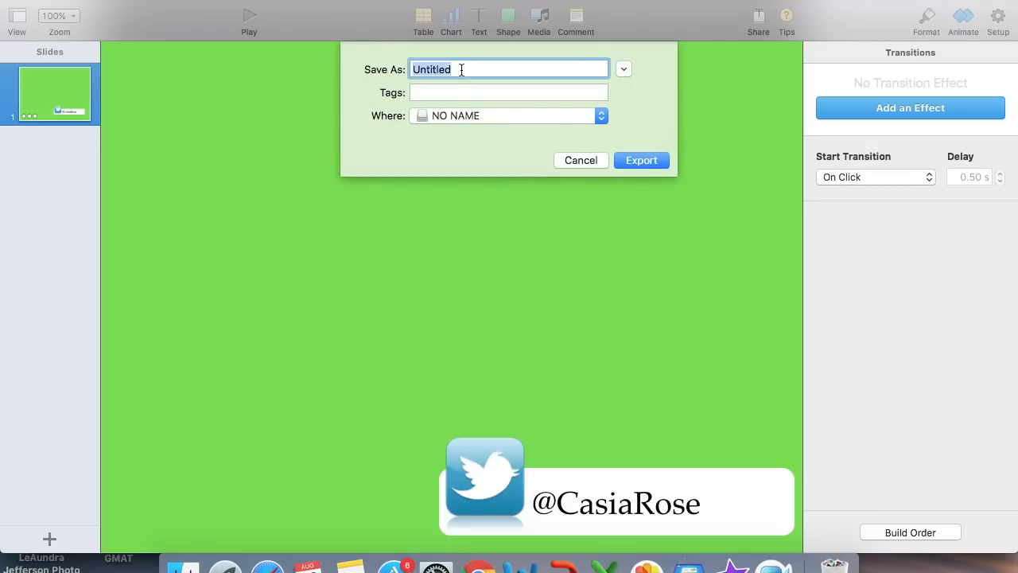
{"action": "type", "text": "t"}
{"action": "type", "text": "casiarose"}
{"action": "left_click", "coordinate": [642, 161]}
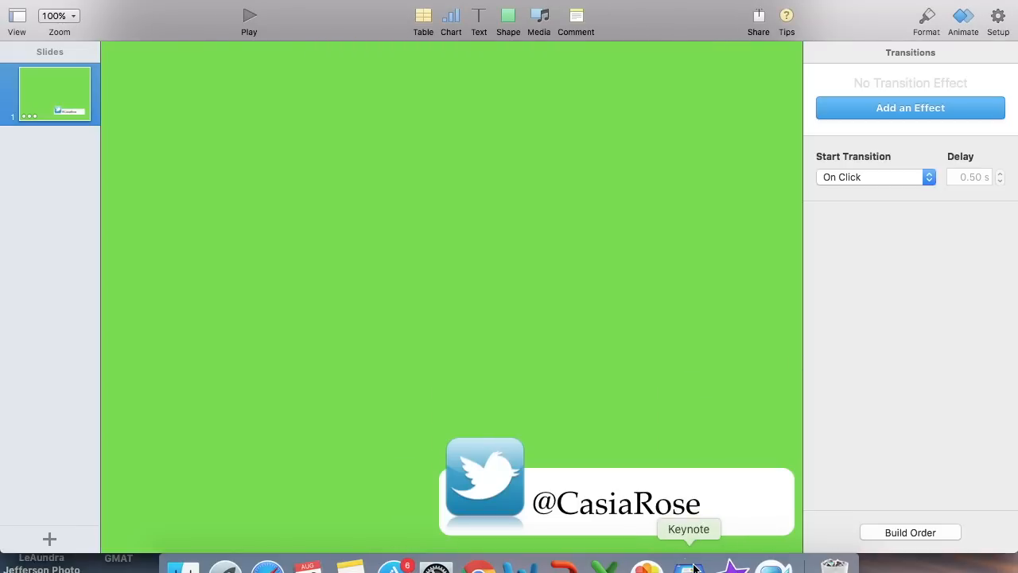
{"action": "left_click", "coordinate": [730, 565]}
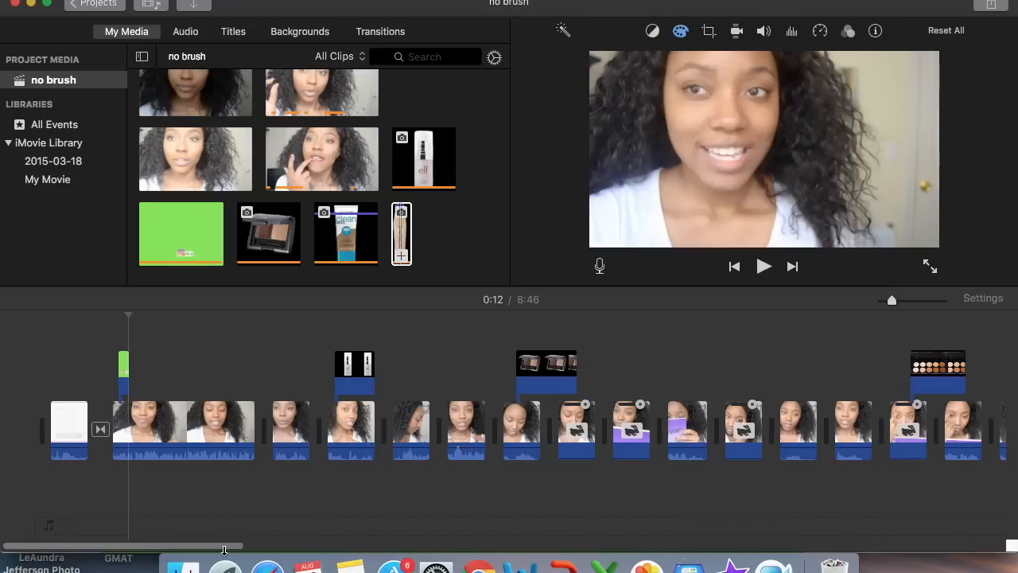
- Import the exported movie and place it above the main video at about 0:30
{"action": "left_click", "coordinate": [196, 374]}
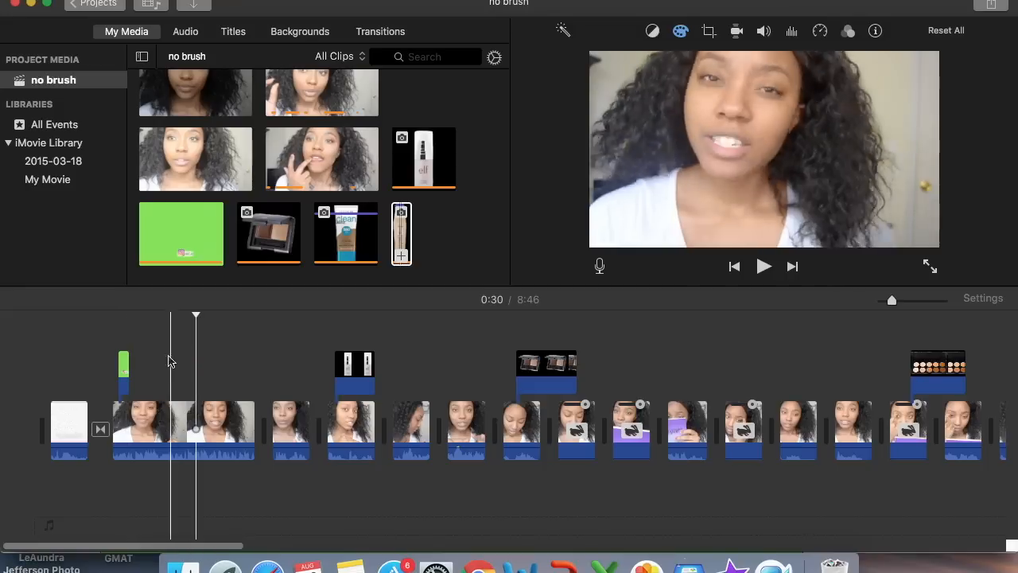
{"action": "left_click", "coordinate": [401, 234]}
{"action": "left_click", "coordinate": [196, 4]}
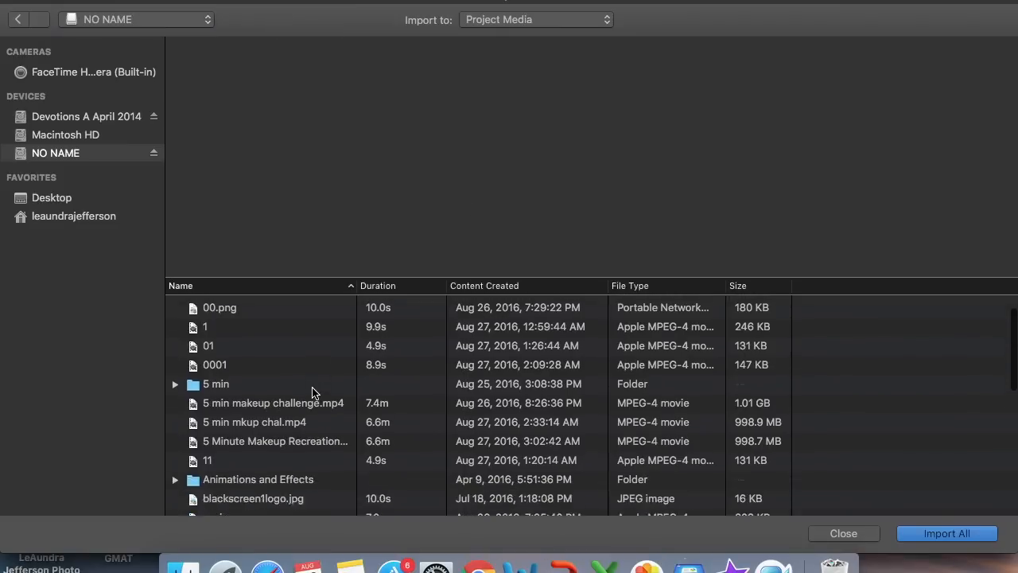
{"action": "scroll", "coordinate": [311, 391], "scroll_direction": "down", "scroll_amount": 15}
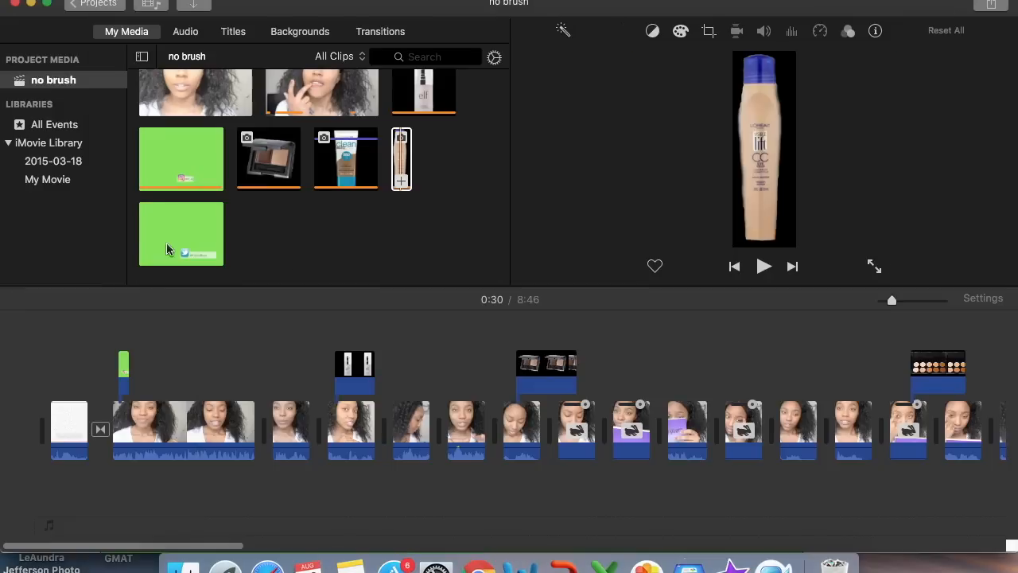
{"action": "left_click_drag", "start_coordinate": [181, 233], "coordinate": [205, 371]}
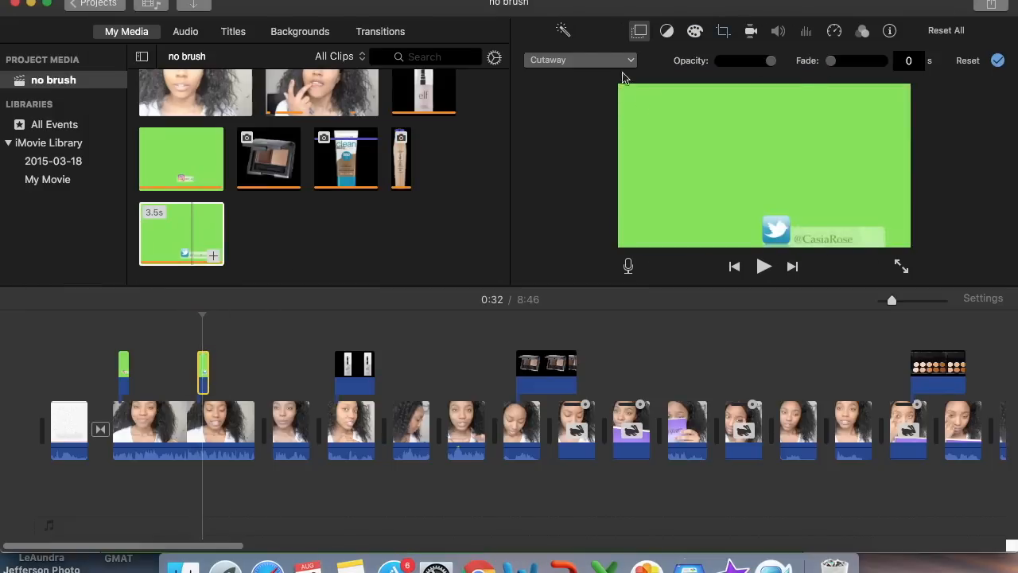
- Crop the overlay clip to fill the frame
{"action": "left_click", "coordinate": [721, 32]}
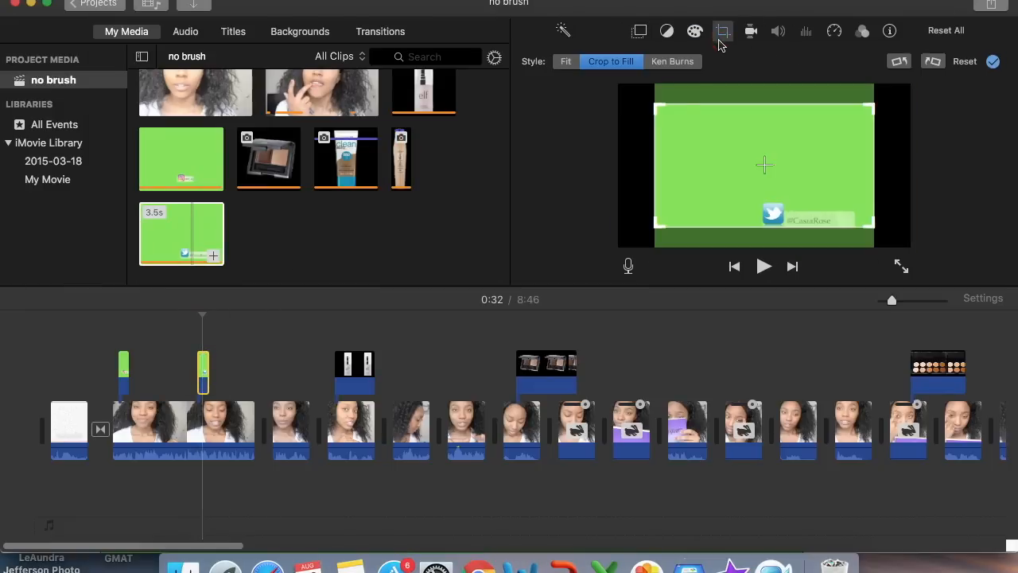
{"action": "left_click_drag", "start_coordinate": [750, 154], "coordinate": [748, 164]}
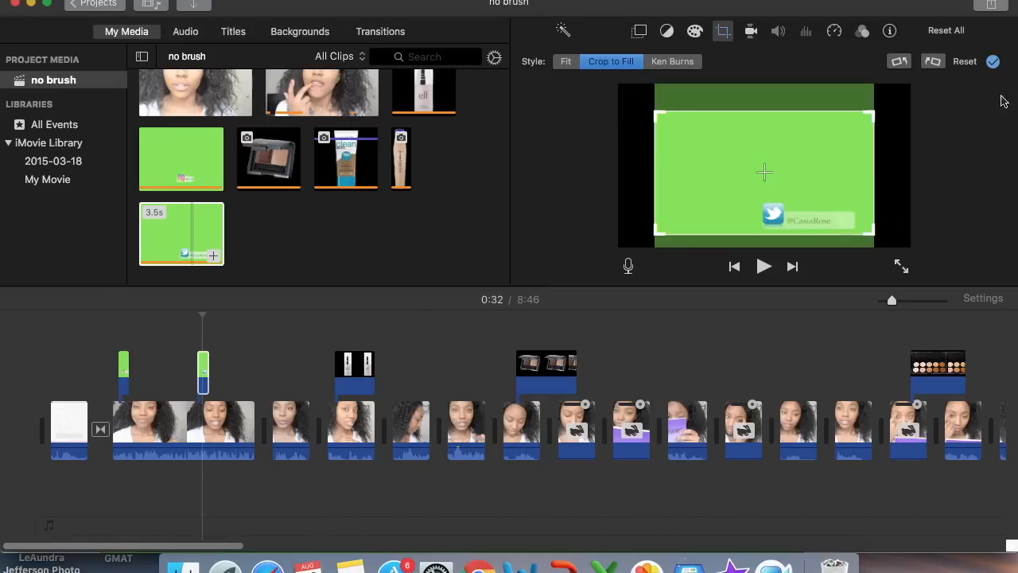
{"action": "left_click", "coordinate": [992, 63]}
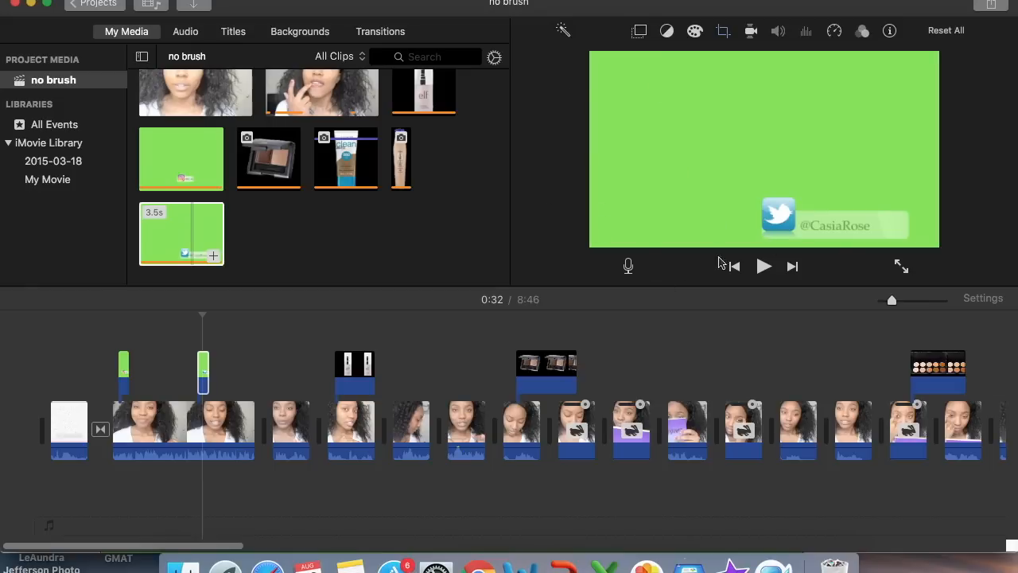
- Set the overlay clip to Green/Blue Screen and play it back from before the lower-third
{"action": "left_click", "coordinate": [640, 32]}
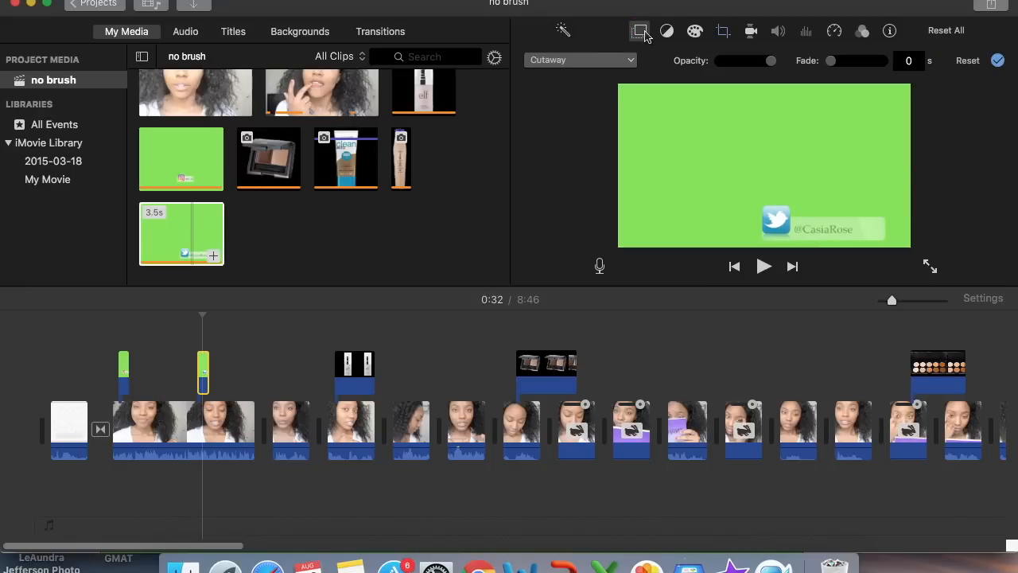
{"action": "left_click", "coordinate": [623, 62]}
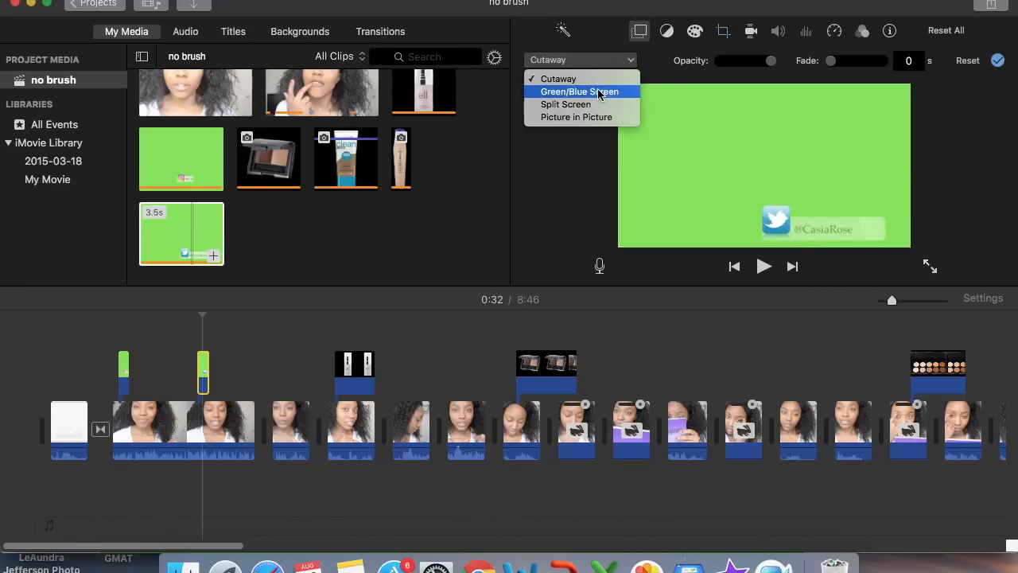
{"action": "left_click", "coordinate": [599, 93]}
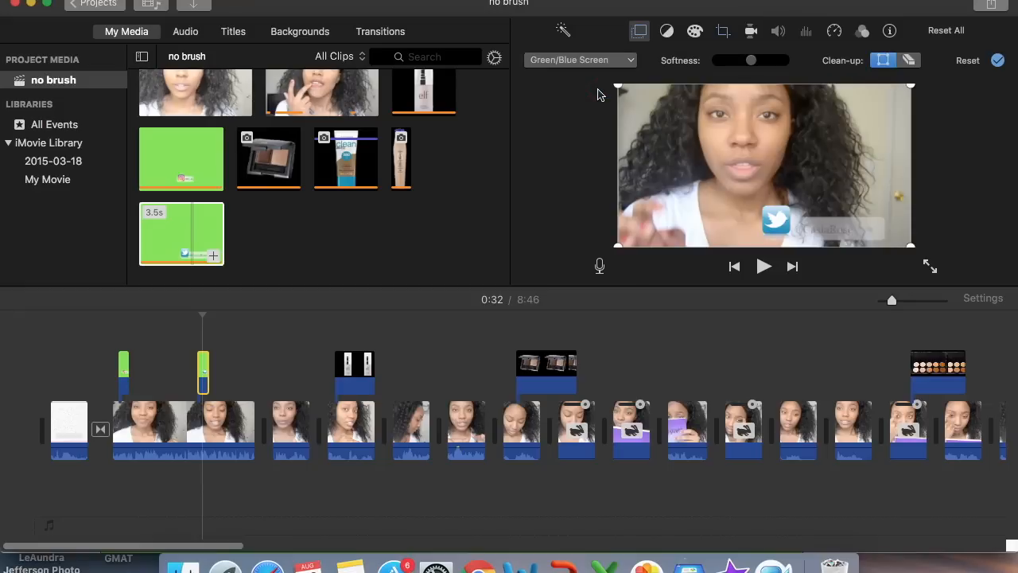
{"action": "left_click", "coordinate": [193, 338]}
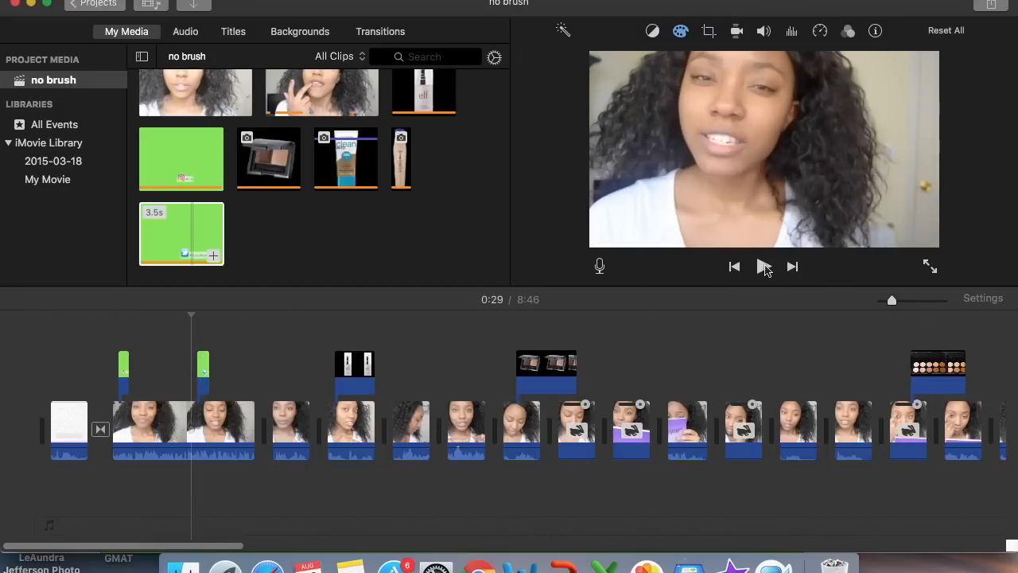
{"action": "left_click", "coordinate": [763, 267]}
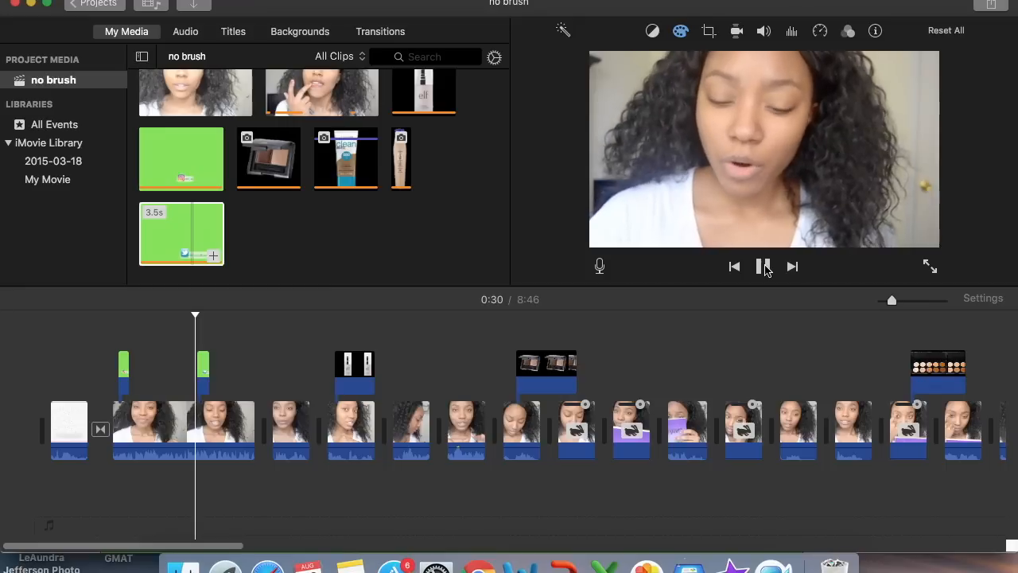
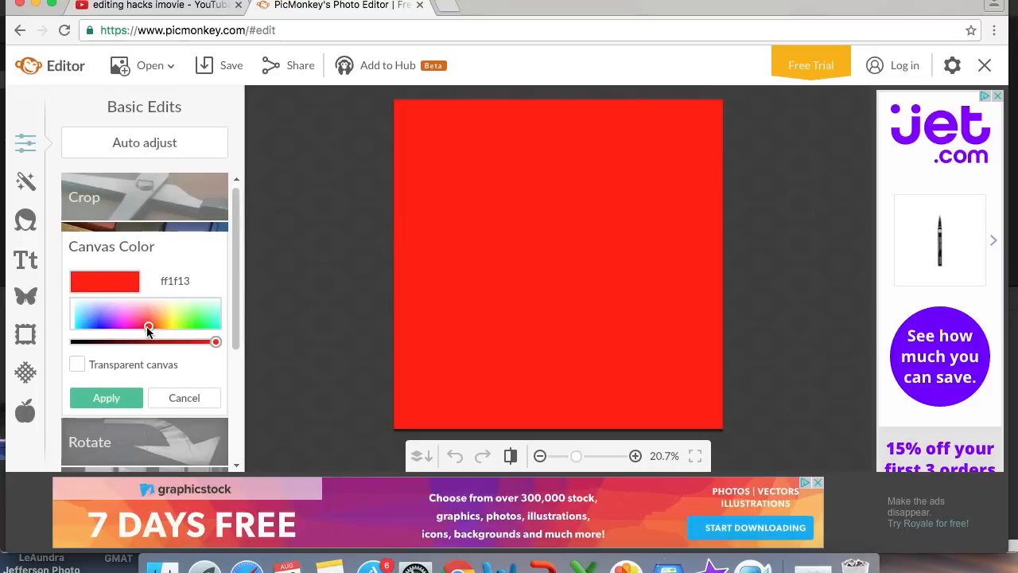
- Apply the bright red canvas colour ff1f13
{"action": "left_click", "coordinate": [105, 403]}
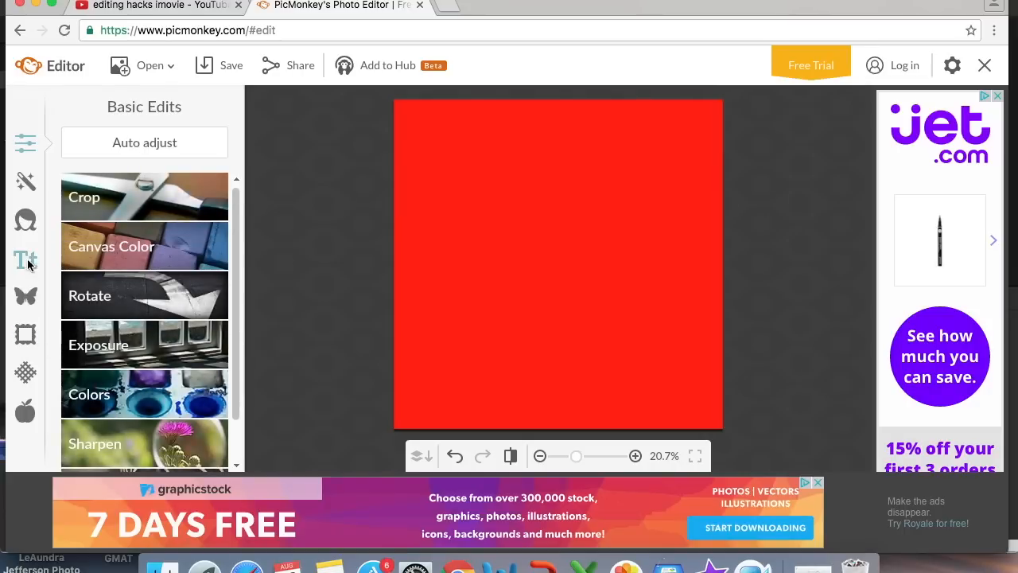
- Search Google Images for 'loreal concealer medium' and open the full-size bottle photo
{"action": "left_click", "coordinate": [457, 10]}
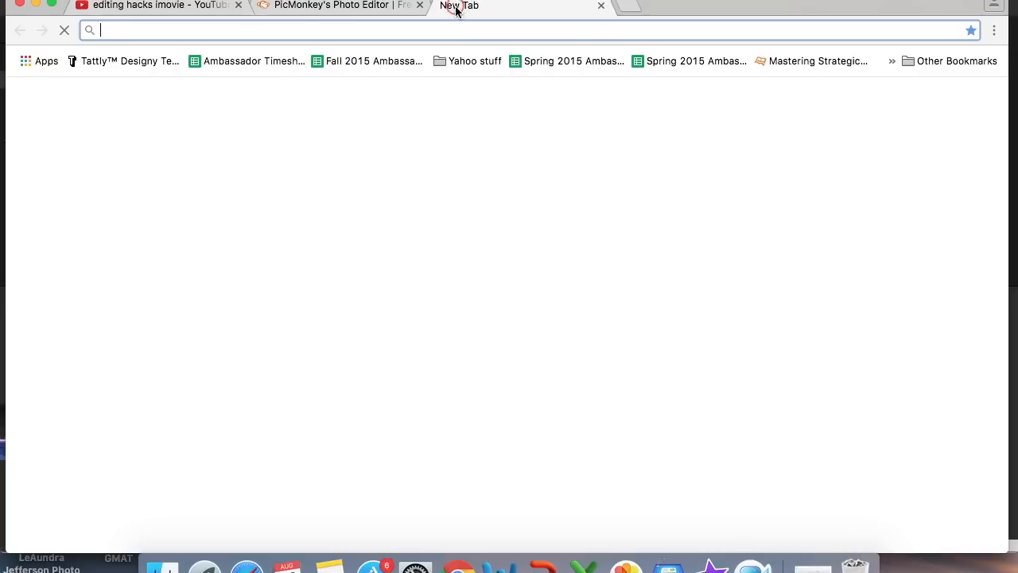
{"action": "type", "text": "loreal"}
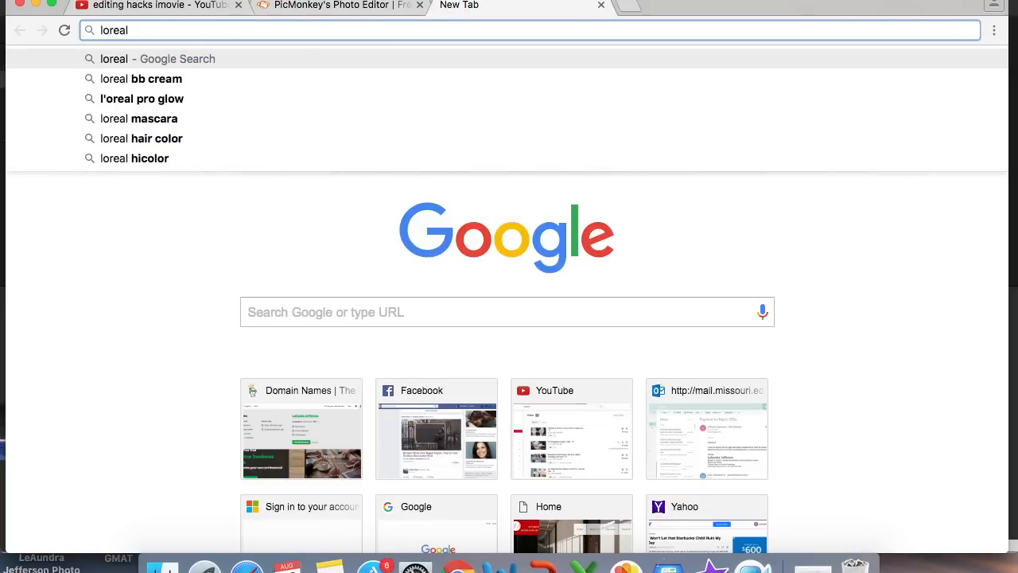
{"action": "type", "text": " concealer"}
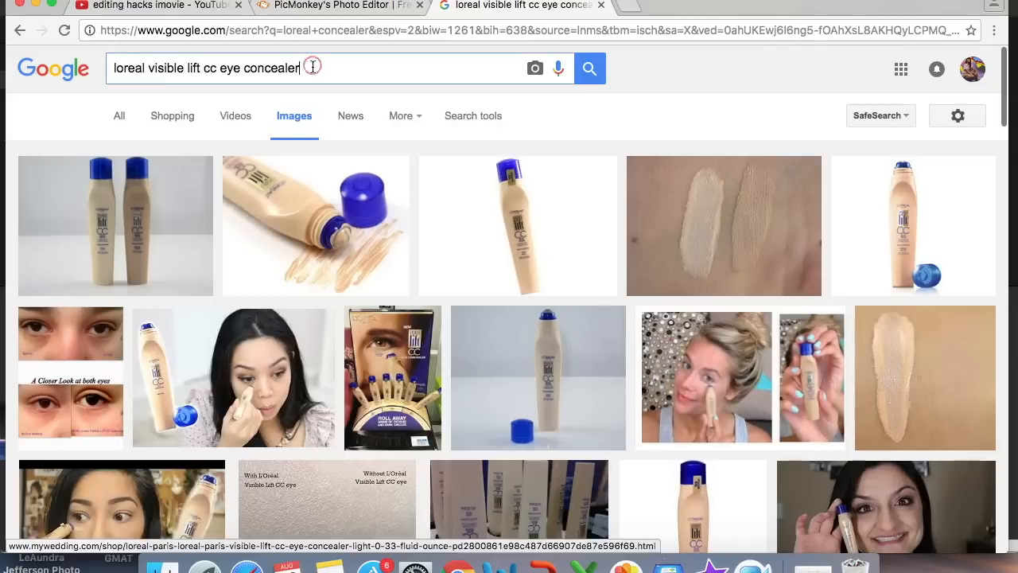
{"action": "type", "text": "medium"}
{"action": "key", "text": "Return"}
{"action": "scroll", "coordinate": [470, 284], "scroll_direction": "down", "scroll_amount": 4}
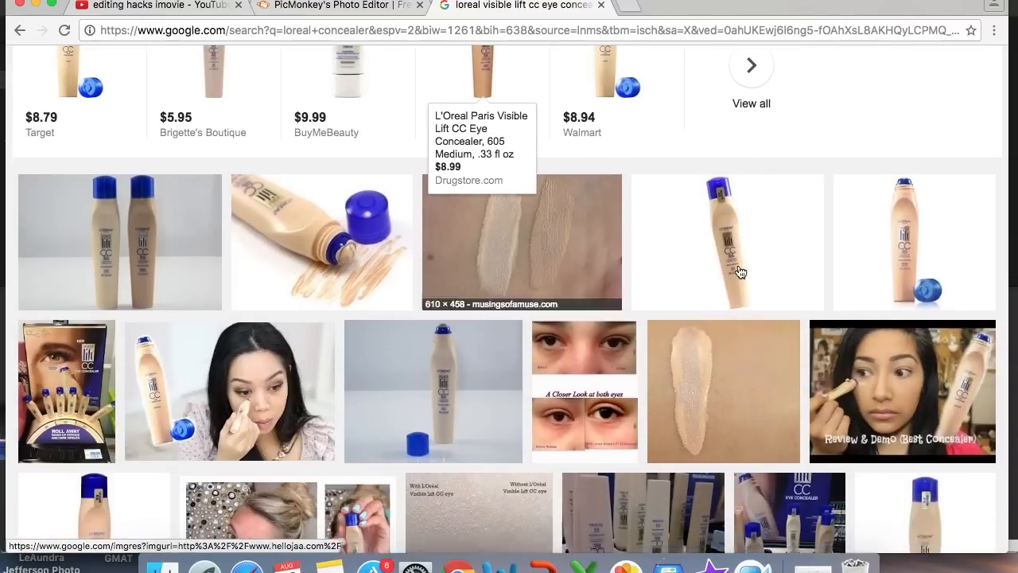
{"action": "scroll", "coordinate": [650, 422], "scroll_direction": "down", "scroll_amount": 5}
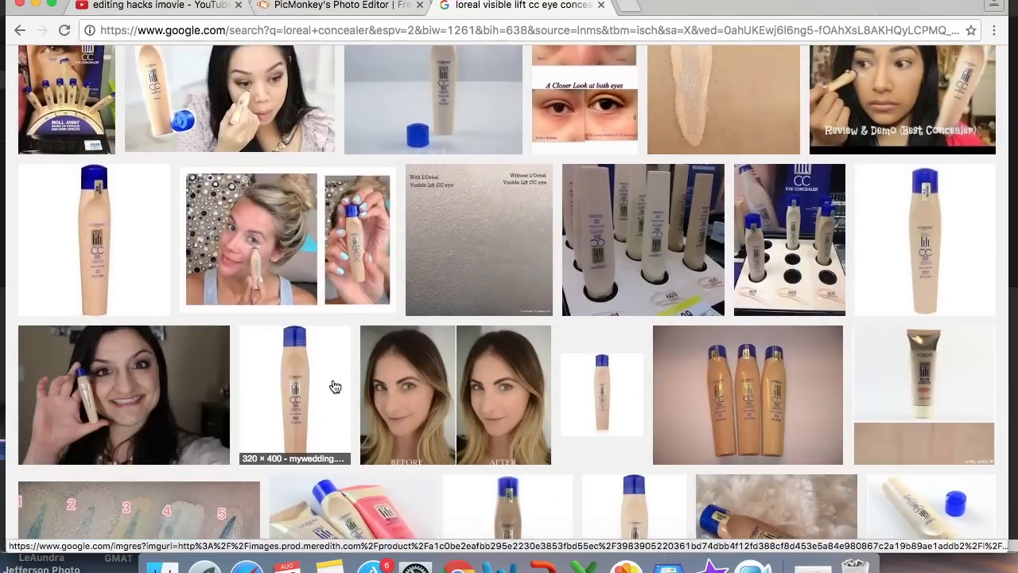
{"action": "scroll", "coordinate": [335, 387], "scroll_direction": "down", "scroll_amount": 5}
{"action": "scroll", "coordinate": [503, 420], "scroll_direction": "up", "scroll_amount": 3}
{"action": "left_click", "coordinate": [306, 238]}
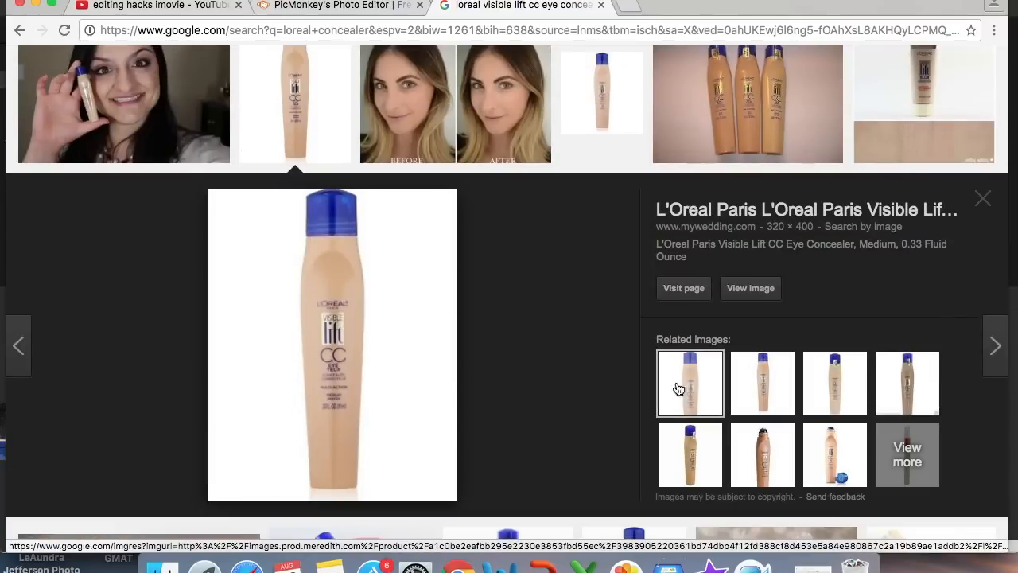
{"action": "left_click", "coordinate": [762, 289]}
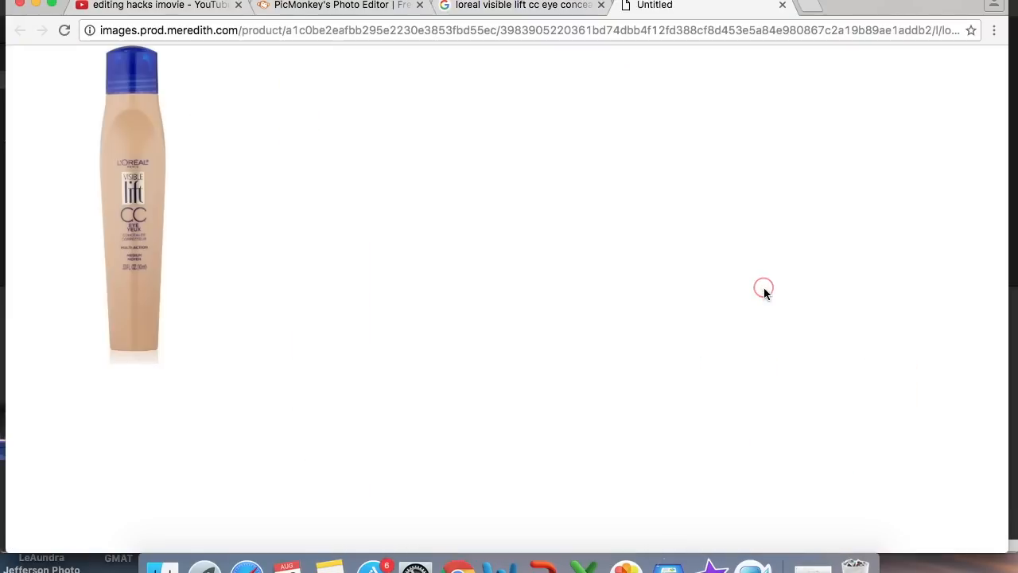
- Save the bottle photo as 'loreal concealor'
{"action": "right_click", "coordinate": [135, 210]}
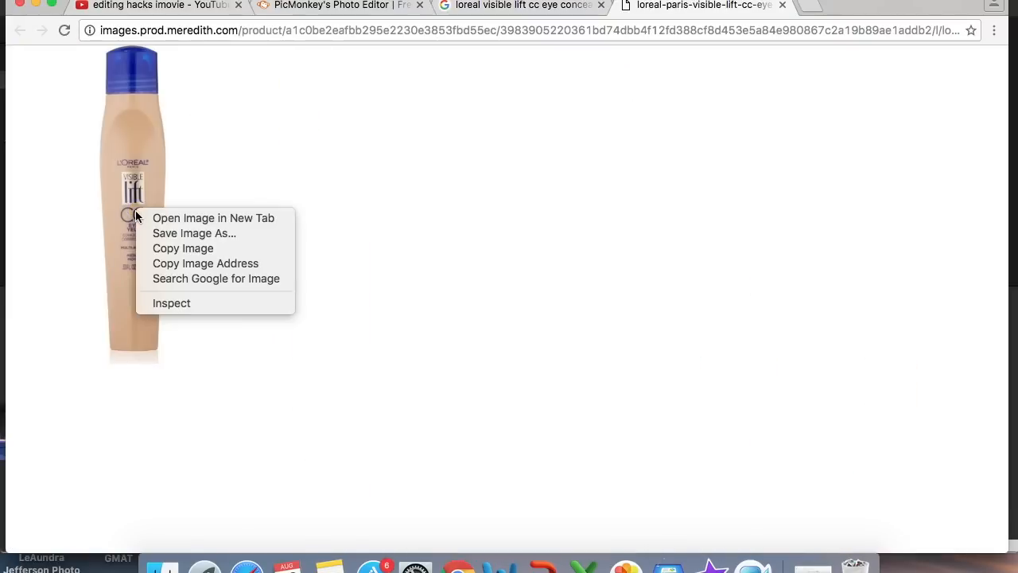
{"action": "left_click", "coordinate": [197, 237]}
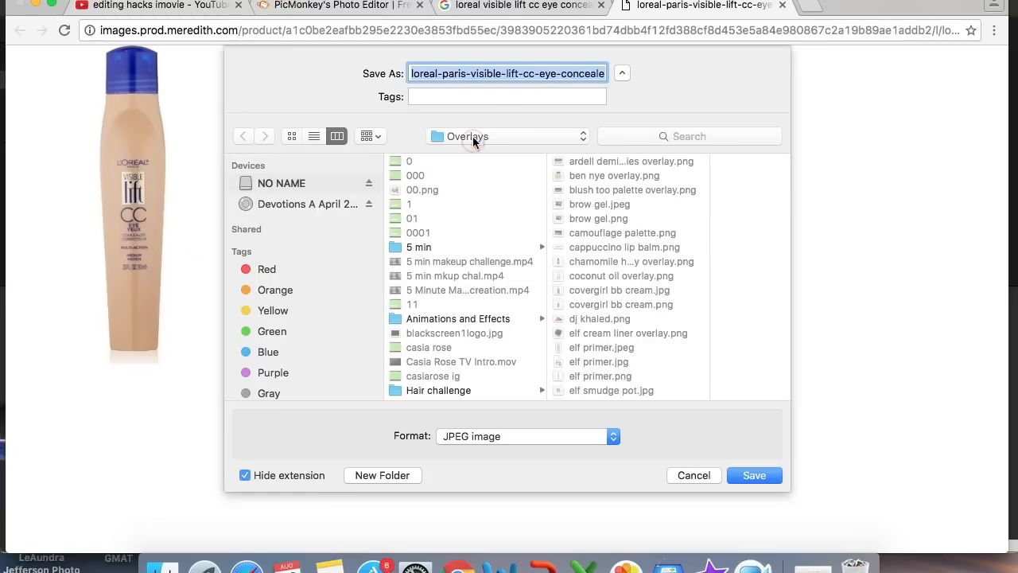
{"action": "type", "text": "loreal concealor"}
{"action": "key", "text": "Return"}
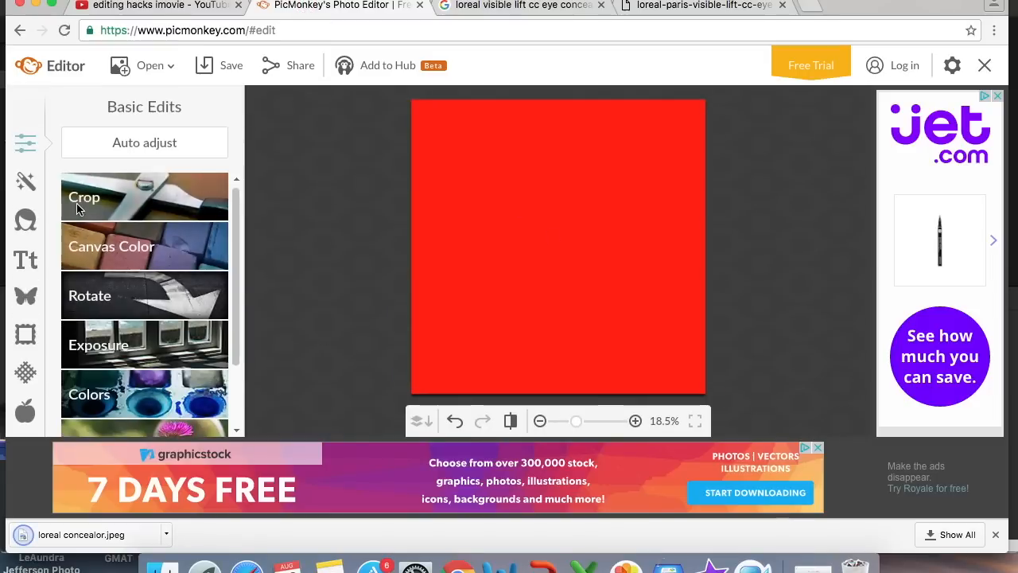
- Add loreal concealor.jpeg from the Overlays folder as an overlay on the red canvas
{"action": "left_click", "coordinate": [30, 303]}
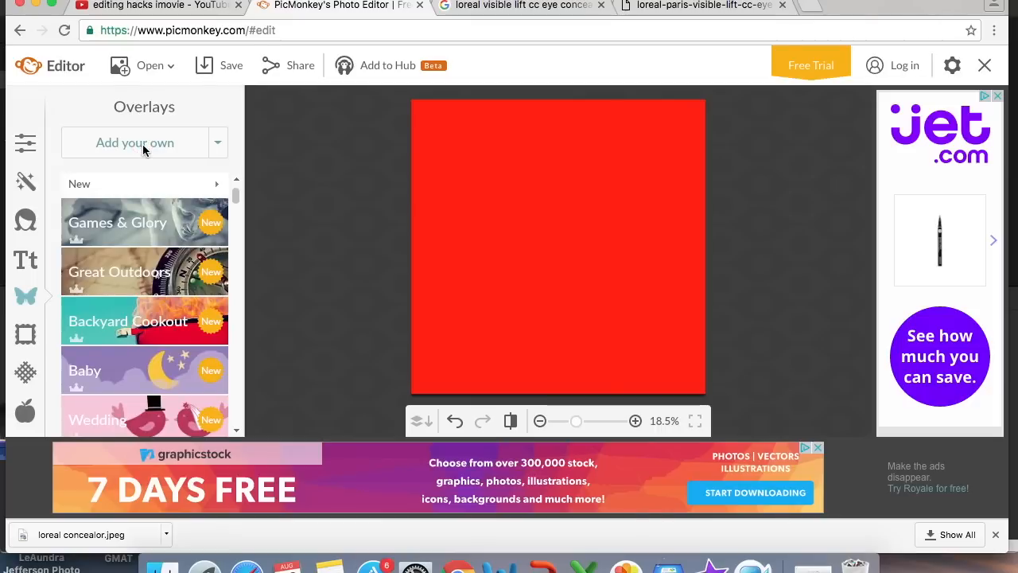
{"action": "left_click", "coordinate": [142, 144]}
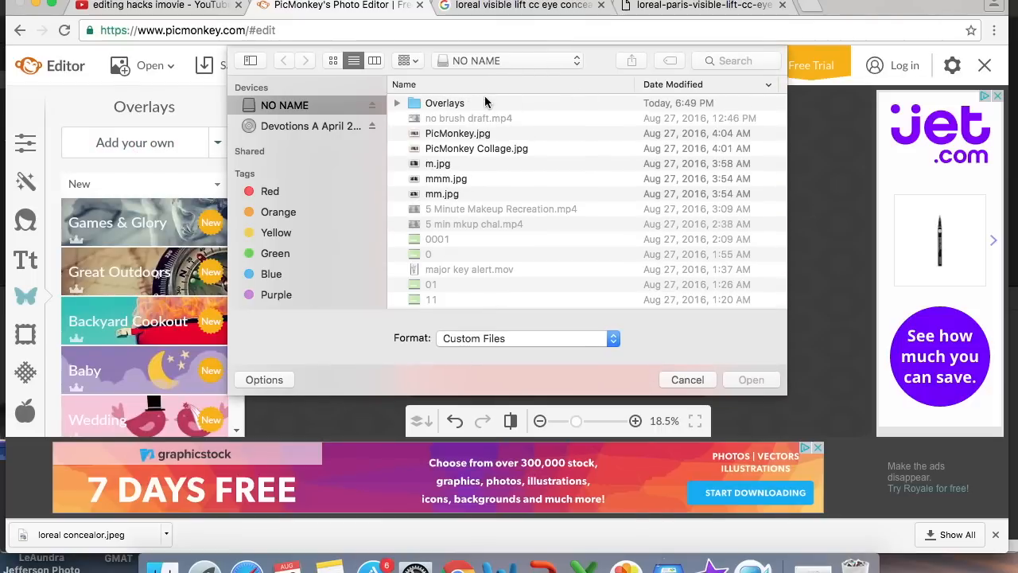
{"action": "double_click", "coordinate": [483, 108]}
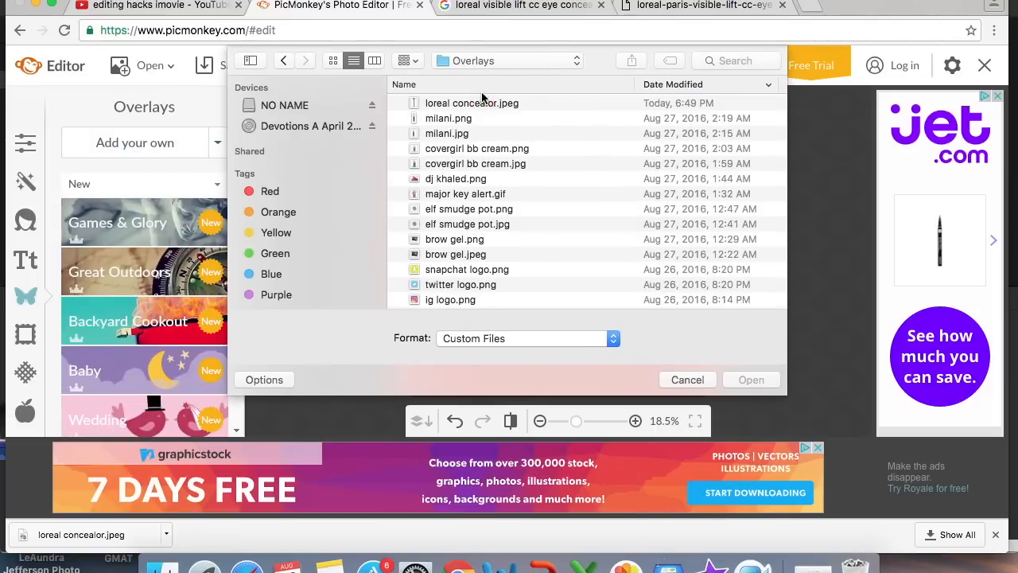
{"action": "double_click", "coordinate": [471, 107]}
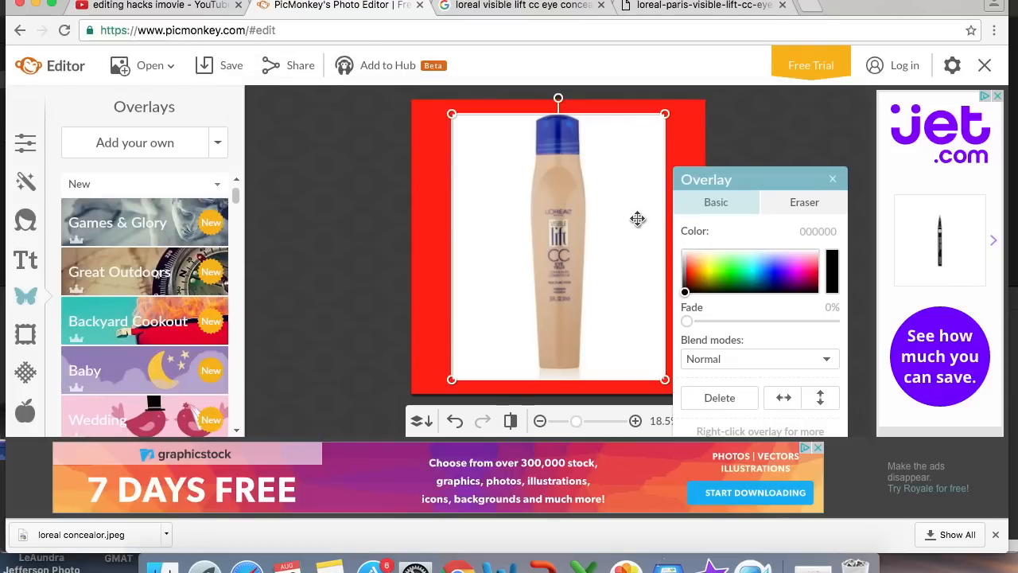
{"action": "left_click", "coordinate": [803, 203]}
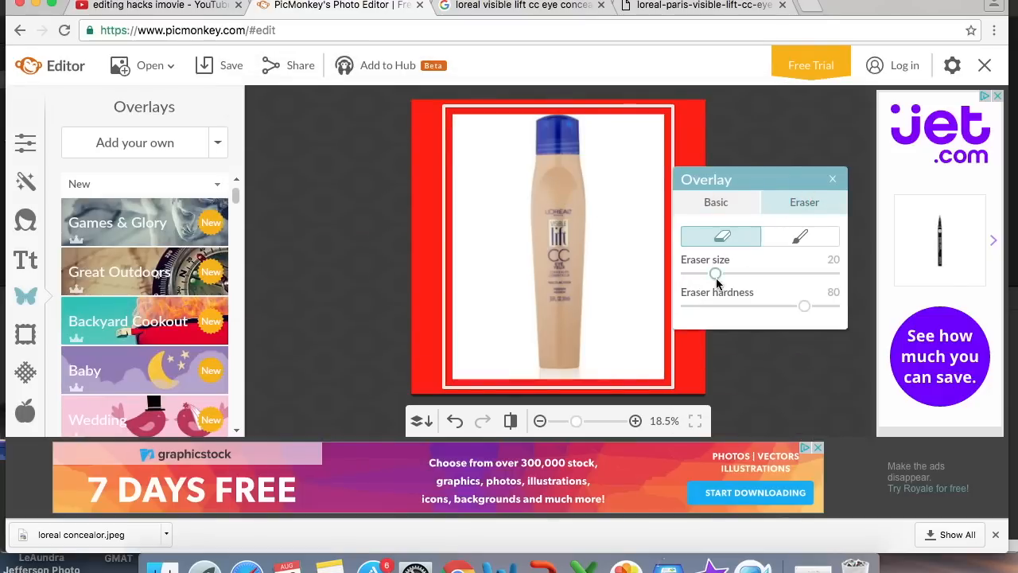
- With a size-100 eraser, wipe away the white background around the bottle
{"action": "left_click_drag", "start_coordinate": [717, 276], "coordinate": [836, 283]}
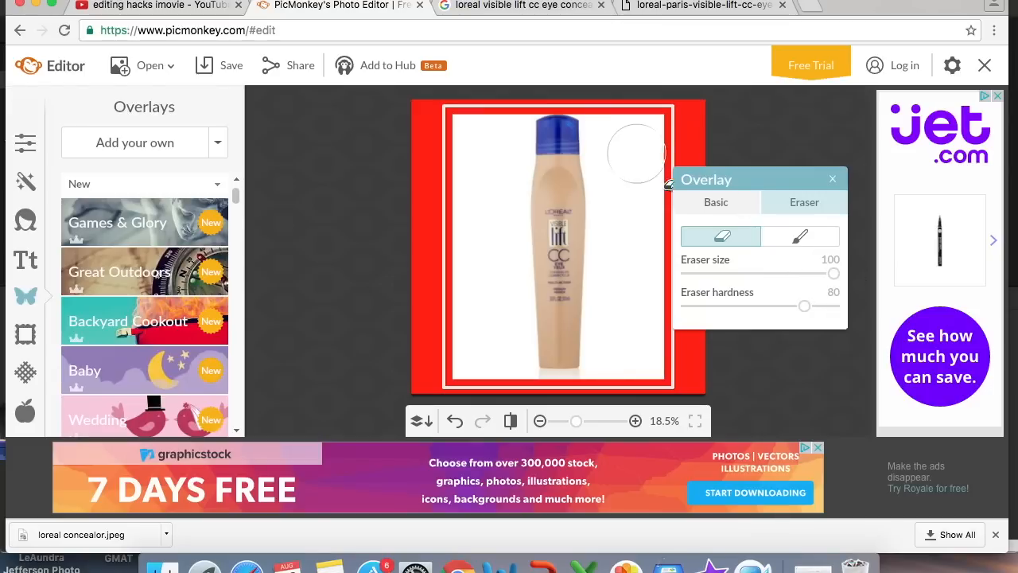
{"action": "left_click", "coordinate": [644, 136]}
{"action": "mouse_move", "coordinate": [637, 155]}
{"action": "left_mouse_down"}
{"action": "mouse_move", "coordinate": [649, 126]}
{"action": "mouse_move", "coordinate": [646, 223]}
{"action": "mouse_move", "coordinate": [619, 181]}
{"action": "mouse_move", "coordinate": [613, 324]}
{"action": "left_mouse_up"}
{"action": "mouse_move", "coordinate": [646, 356]}
{"action": "left_mouse_down"}
{"action": "mouse_move", "coordinate": [537, 143]}
{"action": "mouse_move", "coordinate": [517, 262]}
{"action": "left_mouse_up"}
- Zoom in and, with the eraser at 44, remove the white halo along the bottle's edges
{"action": "left_click", "coordinate": [636, 420]}
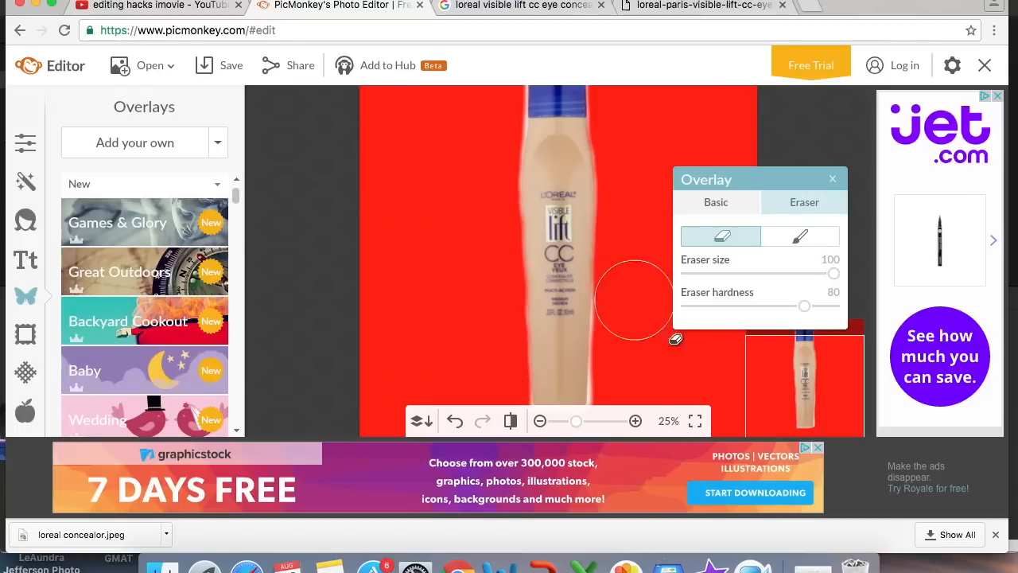
{"action": "scroll", "coordinate": [593, 198], "scroll_direction": "up", "scroll_amount": 5}
{"action": "left_click_drag", "start_coordinate": [832, 276], "coordinate": [750, 272]}
{"action": "mouse_move", "coordinate": [513, 155]}
{"action": "left_mouse_down"}
{"action": "mouse_move", "coordinate": [463, 202]}
{"action": "mouse_move", "coordinate": [456, 350]}
{"action": "mouse_move", "coordinate": [465, 177]}
{"action": "mouse_move", "coordinate": [555, 139]}
{"action": "mouse_move", "coordinate": [636, 159]}
{"action": "mouse_move", "coordinate": [655, 228]}
{"action": "left_mouse_up"}
{"action": "scroll", "coordinate": [654, 228], "scroll_direction": "down", "scroll_amount": 10}
{"action": "mouse_move", "coordinate": [508, 318]}
{"action": "left_mouse_down"}
{"action": "mouse_move", "coordinate": [357, 327]}
{"action": "mouse_move", "coordinate": [529, 315]}
{"action": "mouse_move", "coordinate": [543, 96]}
{"action": "left_mouse_up"}
{"action": "left_click_drag", "start_coordinate": [362, 294], "coordinate": [353, 139]}
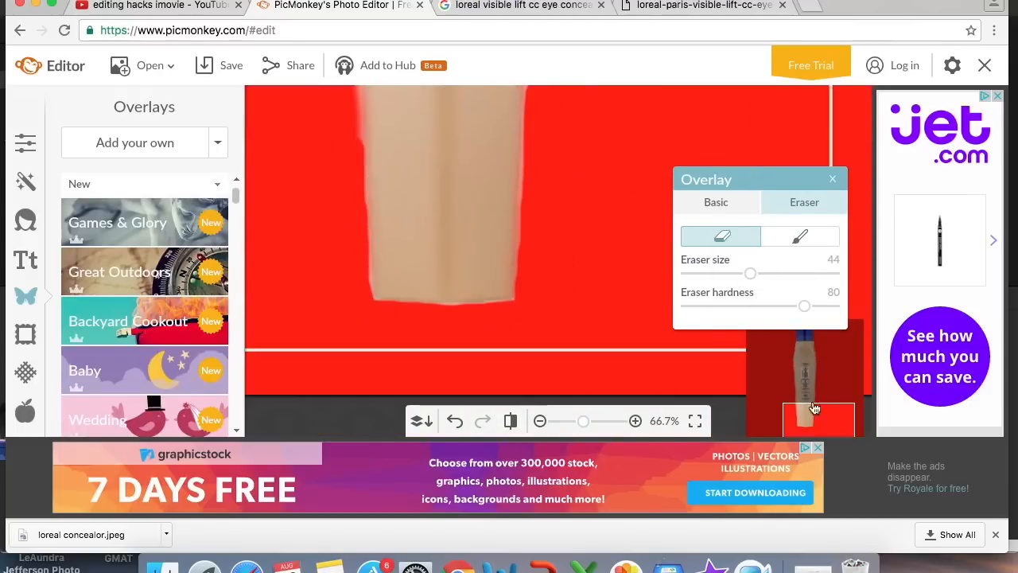
{"action": "scroll", "coordinate": [631, 270], "scroll_direction": "down", "scroll_amount": 5}
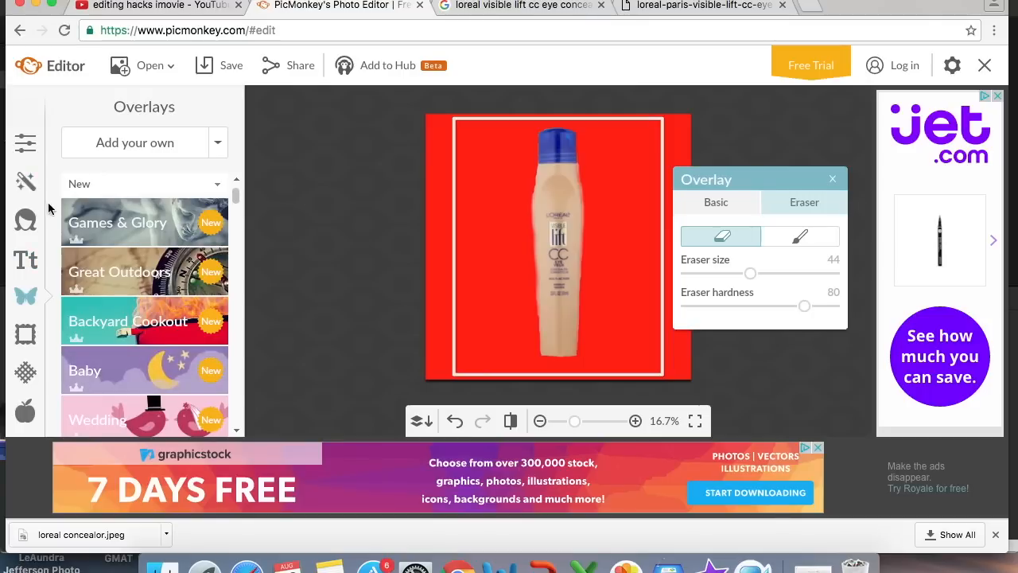
- Set Canvas Color to Transparent canvas and apply it
{"action": "left_click", "coordinate": [25, 142]}
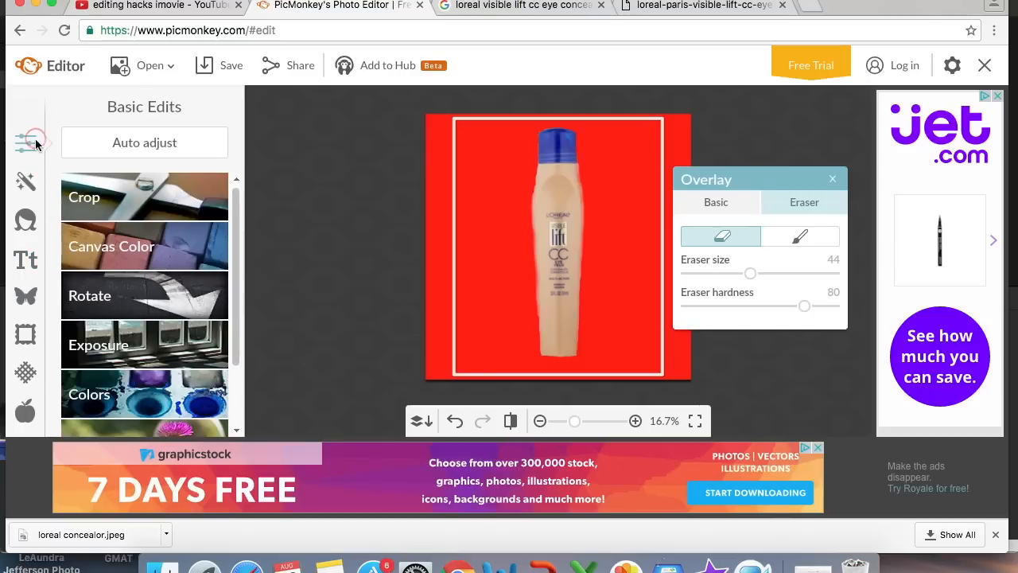
{"action": "left_click", "coordinate": [138, 238]}
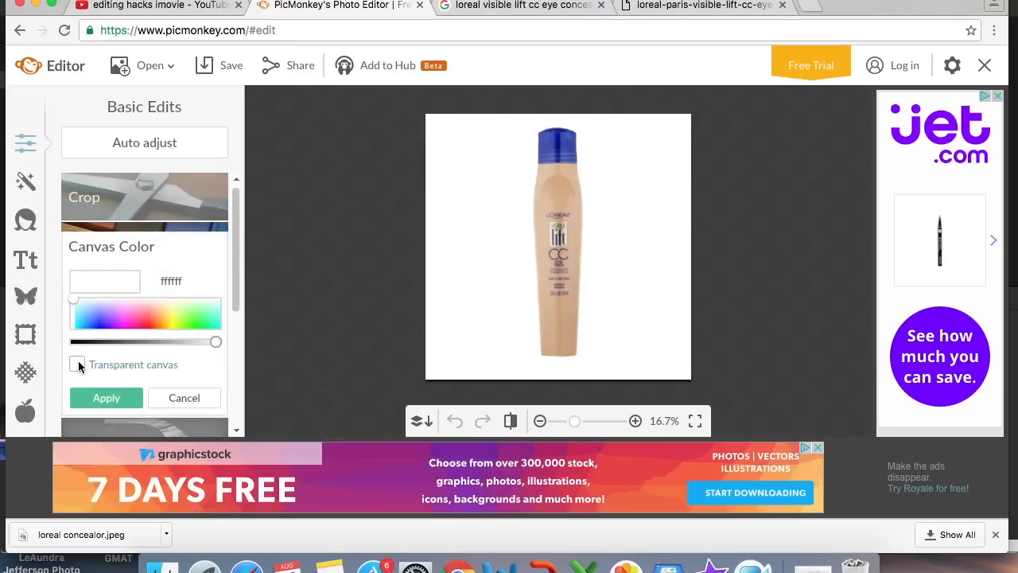
{"action": "left_click", "coordinate": [78, 365]}
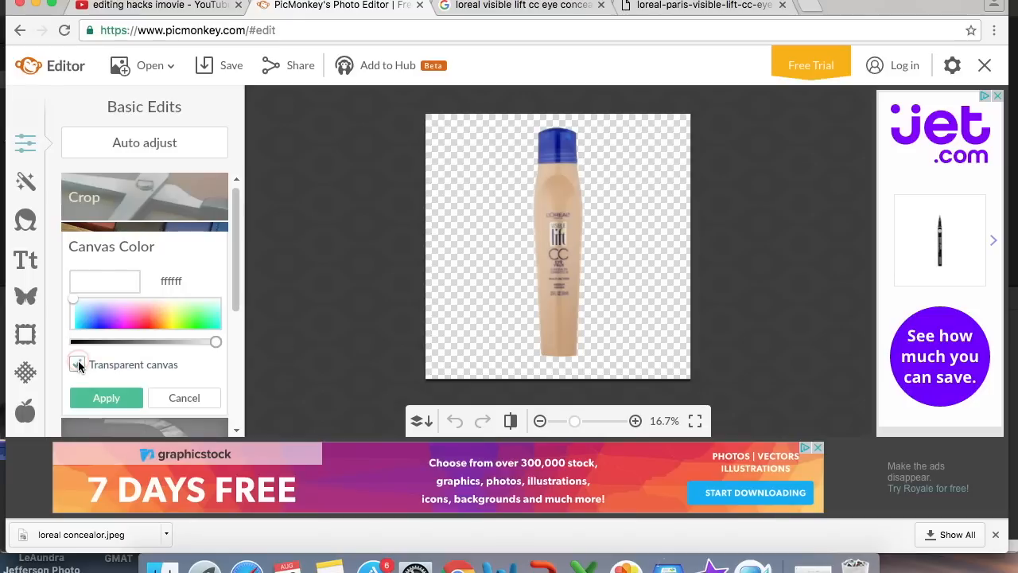
{"action": "left_click", "coordinate": [106, 397]}
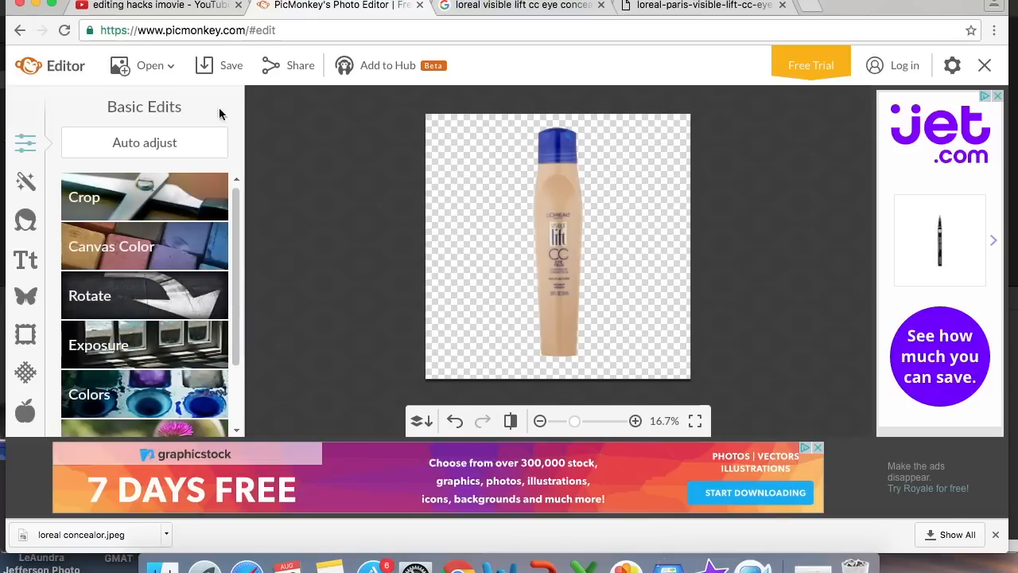
- Crop the image tightly around the bottle to 582 × 1824
{"action": "left_click", "coordinate": [115, 191]}
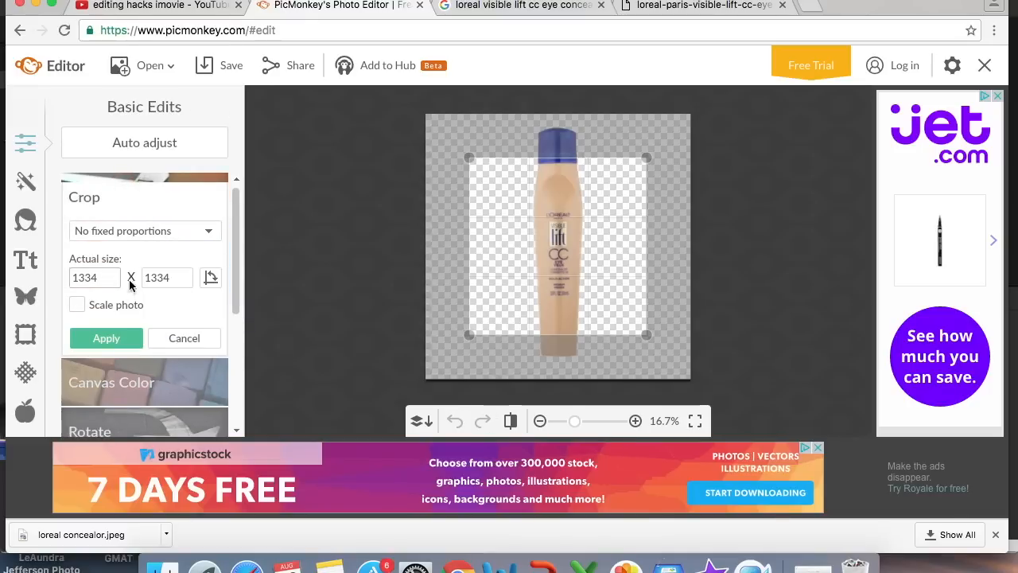
{"action": "left_click_drag", "start_coordinate": [618, 221], "coordinate": [622, 187]}
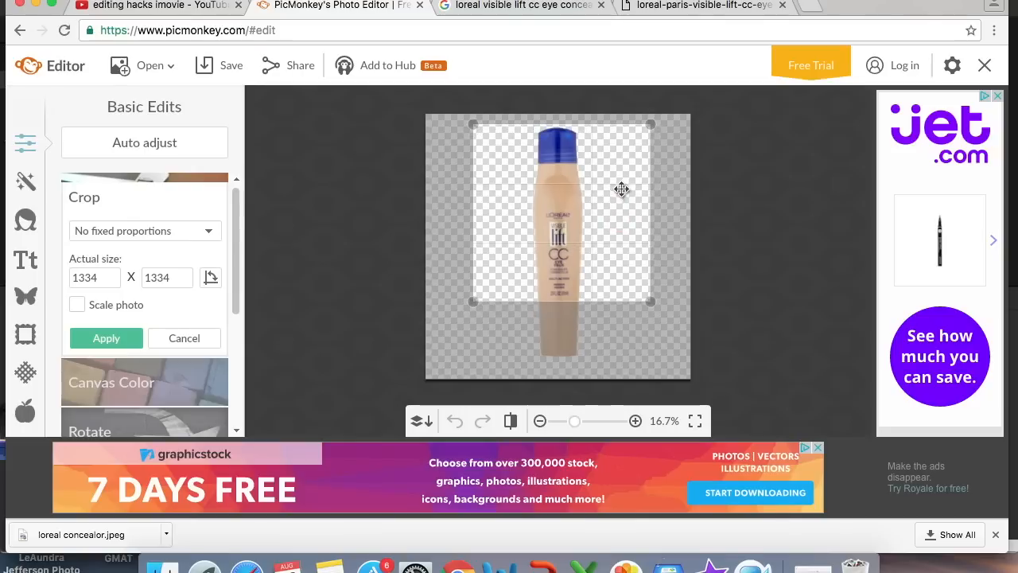
{"action": "left_click_drag", "start_coordinate": [648, 302], "coordinate": [600, 369]}
{"action": "left_click_drag", "start_coordinate": [473, 365], "coordinate": [527, 365]}
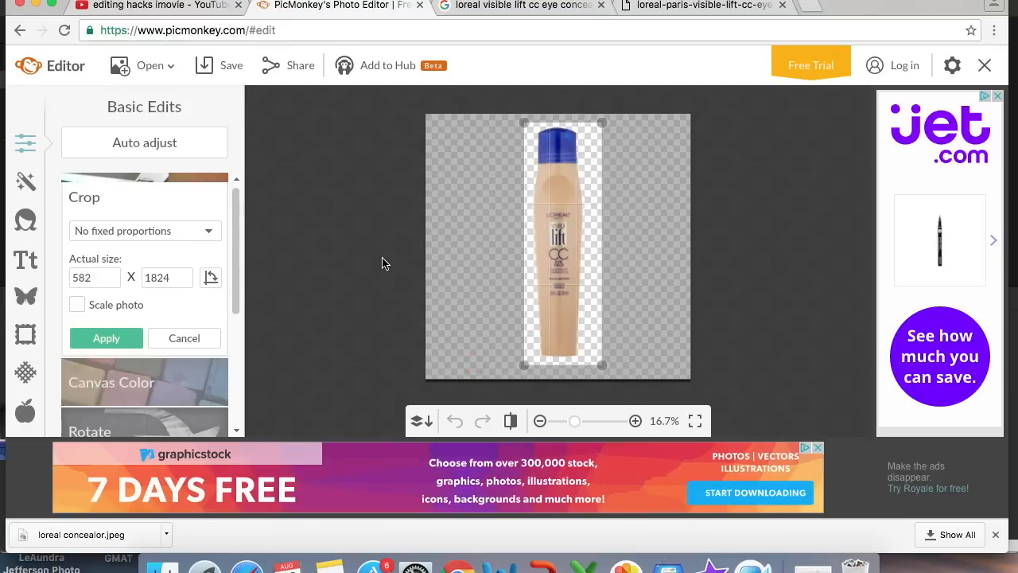
{"action": "left_click", "coordinate": [127, 335]}
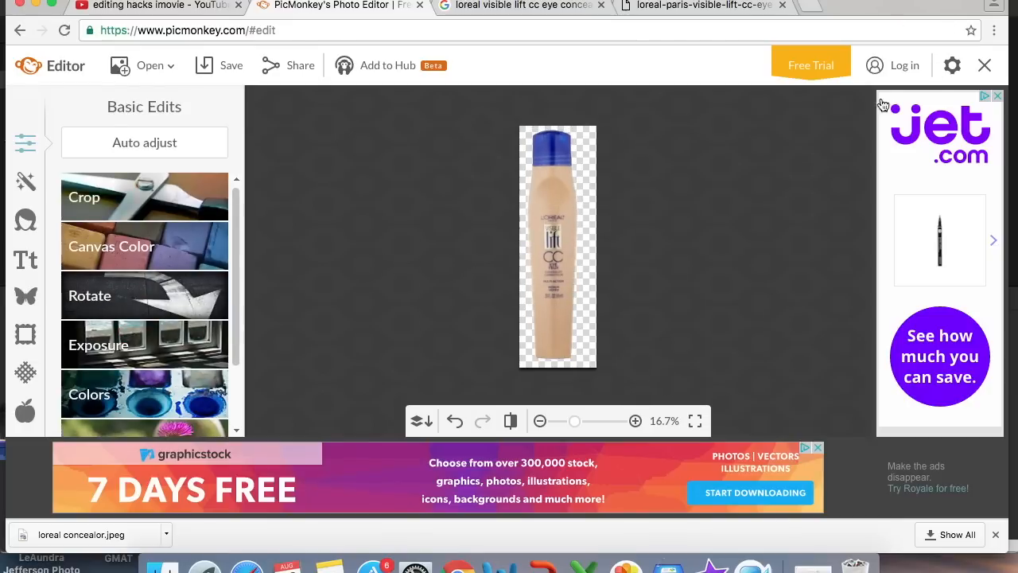
{"action": "left_click", "coordinate": [223, 71]}
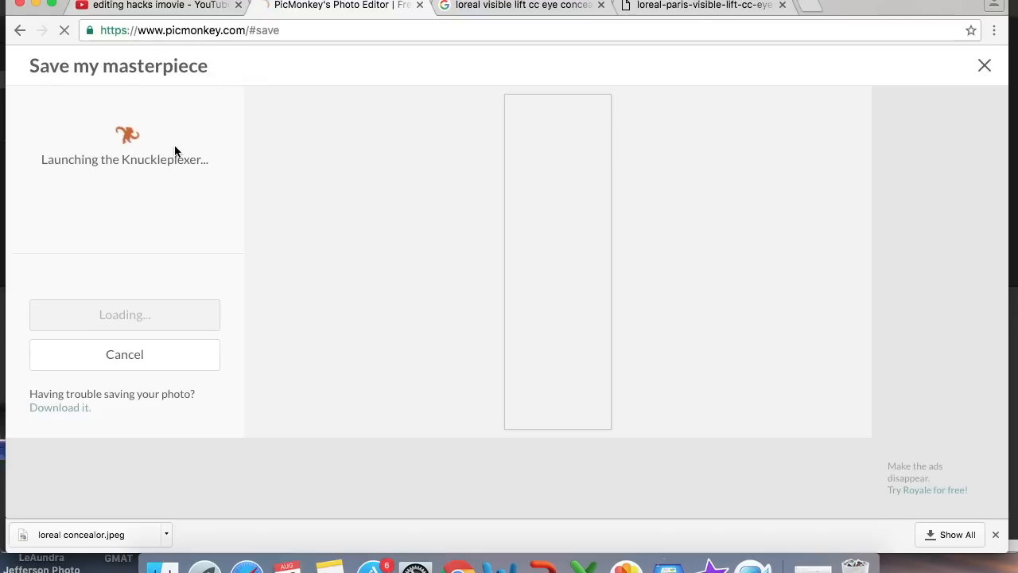
- Save the cut-out to the computer as 'loreal concealor' in .png format
{"action": "left_click", "coordinate": [103, 149]}
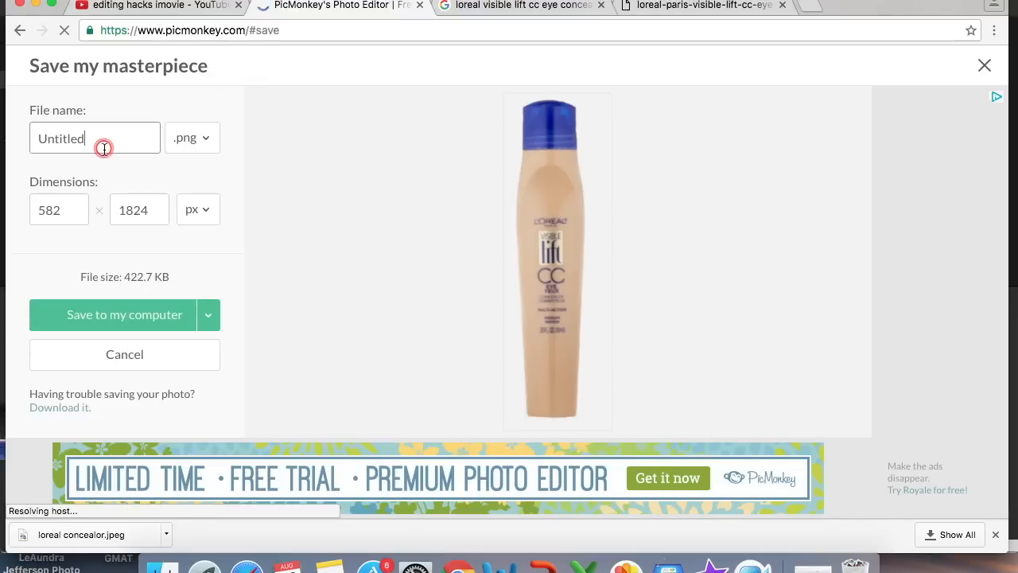
{"action": "type", "text": "loreal concealor"}
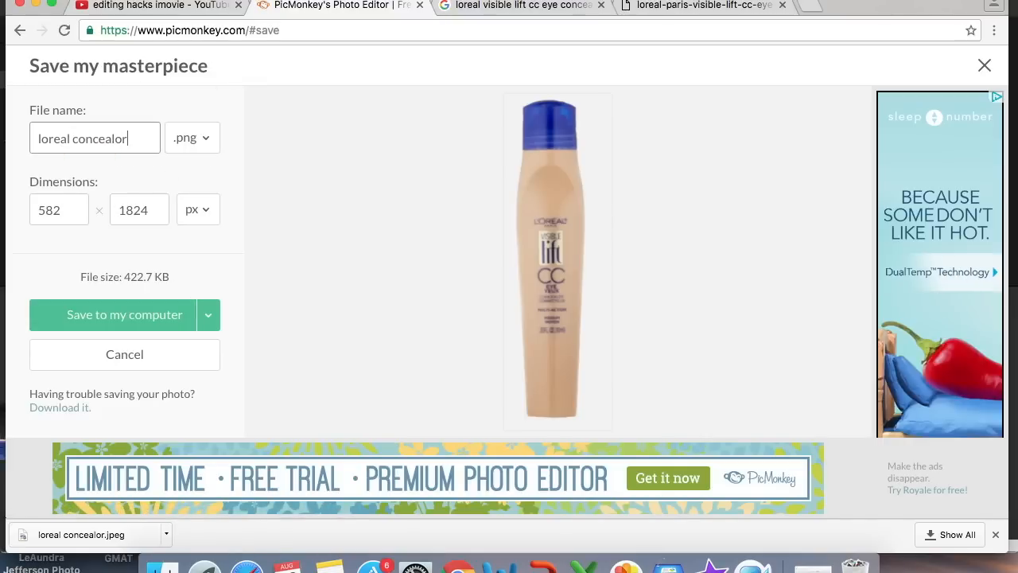
{"action": "left_click", "coordinate": [92, 312]}
{"action": "left_click", "coordinate": [755, 476]}
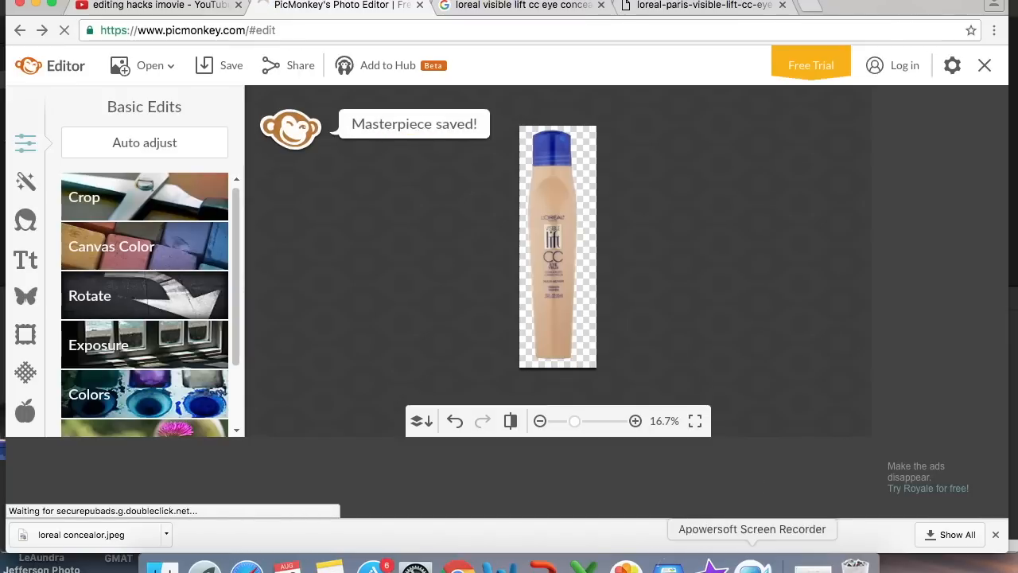
- In iMovie, put the playhead at 3:21 and select loreal concealor.png for import
{"action": "left_click", "coordinate": [712, 565]}
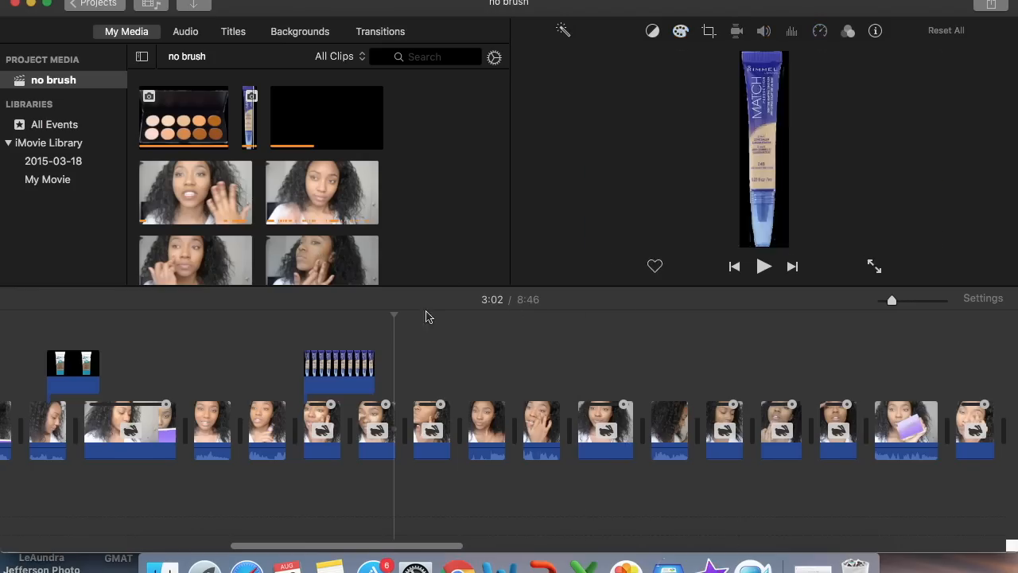
{"action": "left_click", "coordinate": [521, 343]}
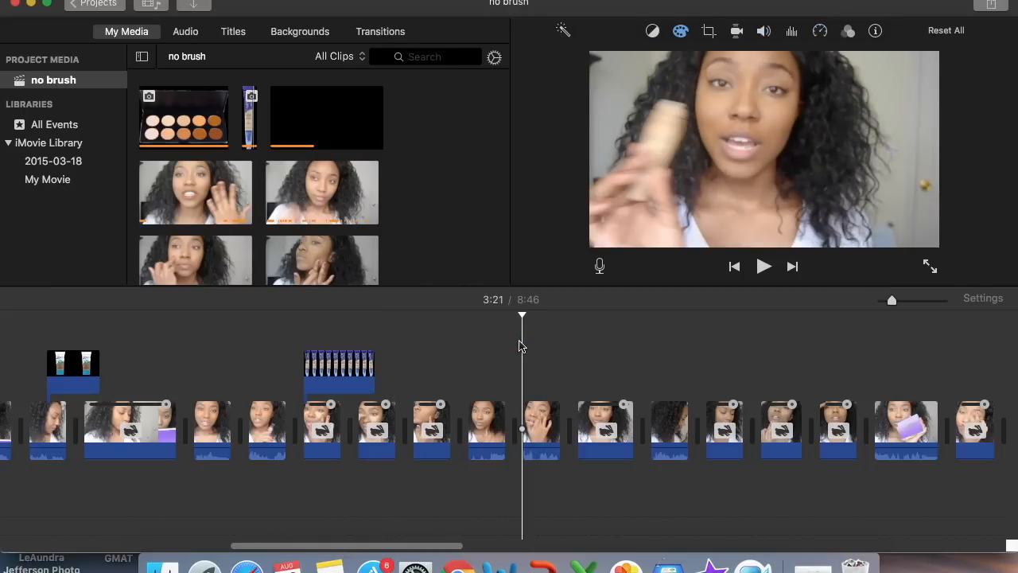
{"action": "left_click", "coordinate": [202, 7]}
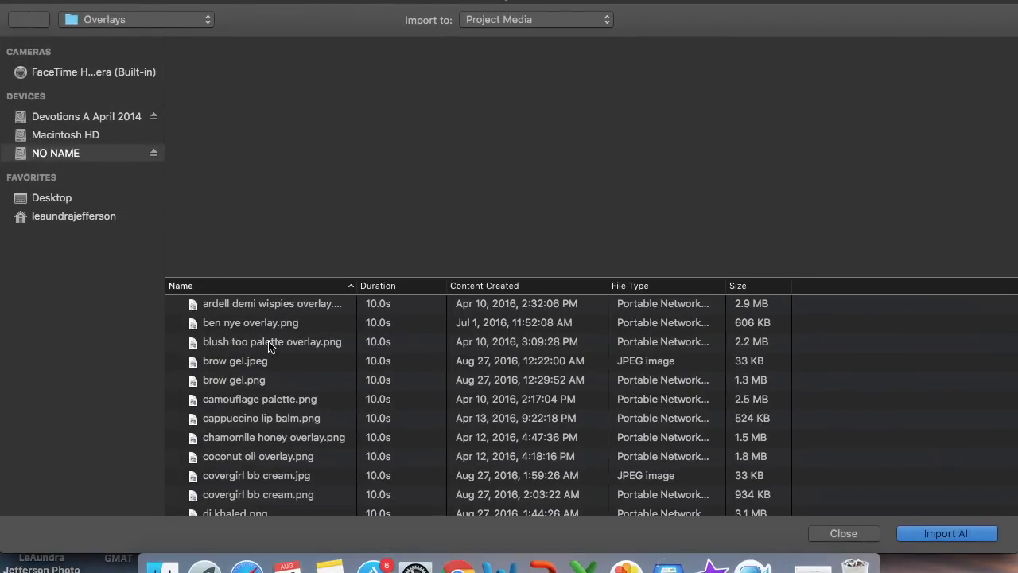
{"action": "scroll", "coordinate": [301, 382], "scroll_direction": "down", "scroll_amount": 10}
{"action": "scroll", "coordinate": [299, 383], "scroll_direction": "down", "scroll_amount": 1}
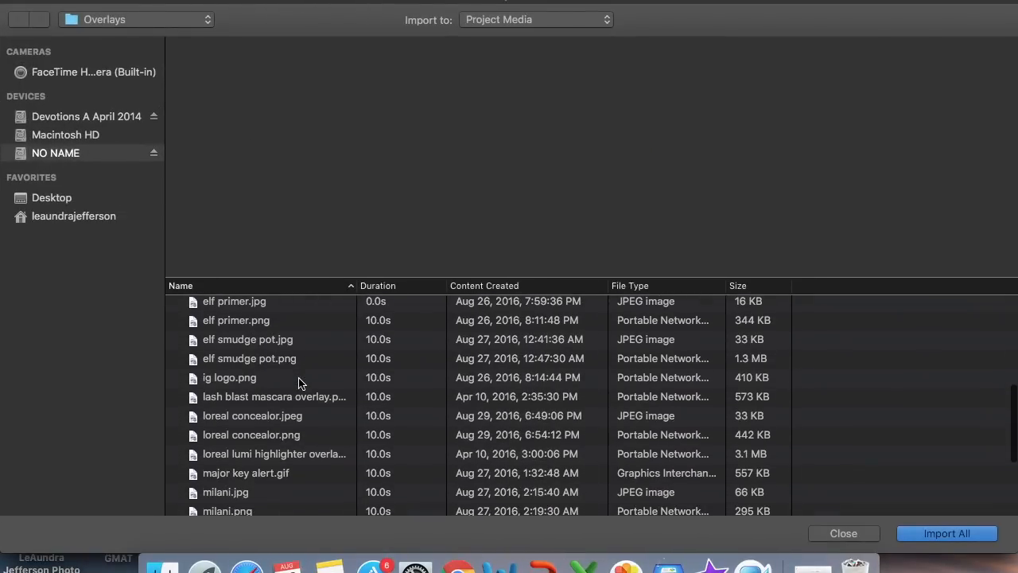
{"action": "left_click", "coordinate": [265, 438]}
- Import loreal concealor.png and drag it above the presenter clips at about 3:24
{"action": "key", "text": "Return"}
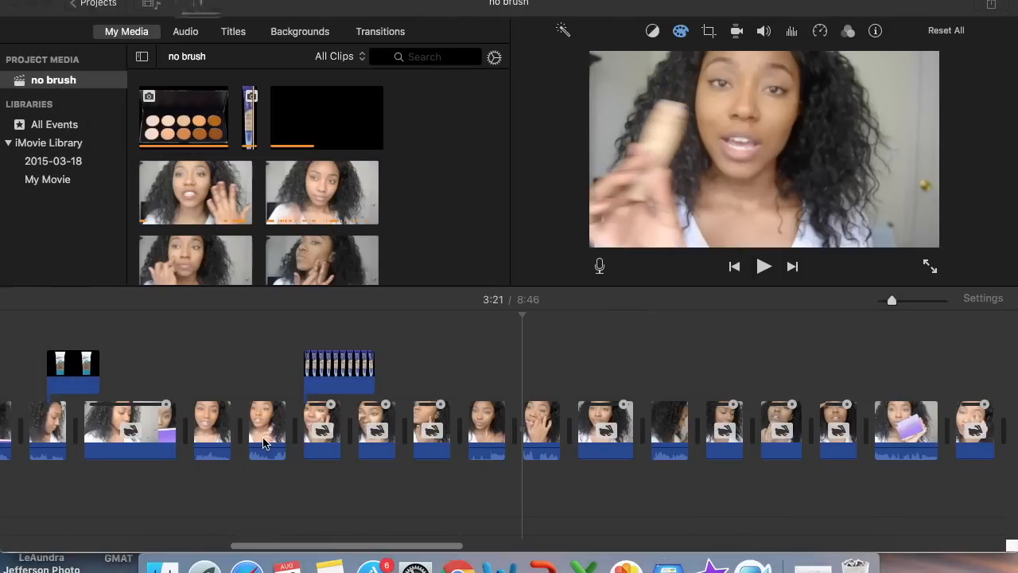
{"action": "scroll", "coordinate": [427, 184], "scroll_direction": "down", "scroll_amount": 5}
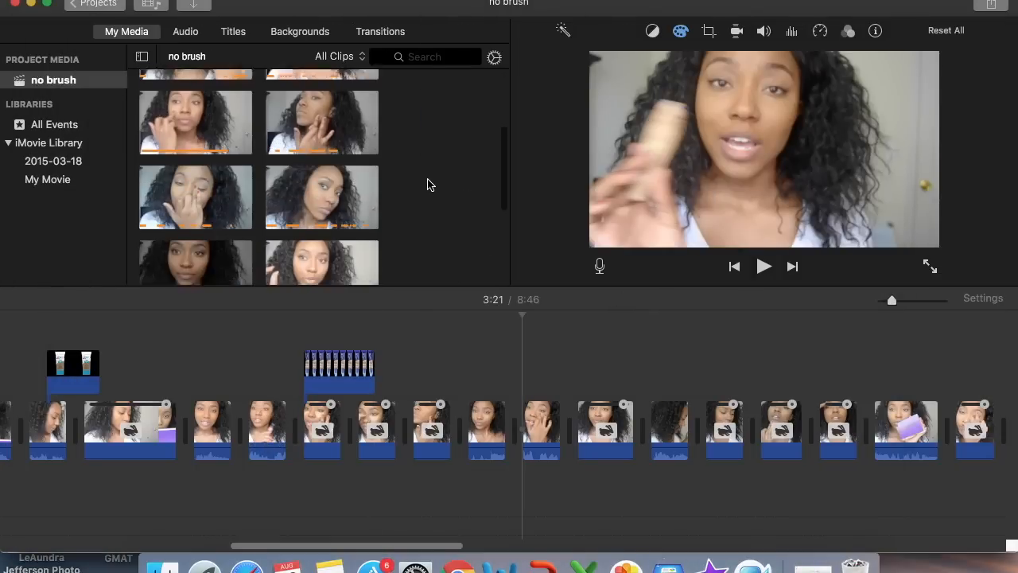
{"action": "left_click", "coordinate": [404, 236]}
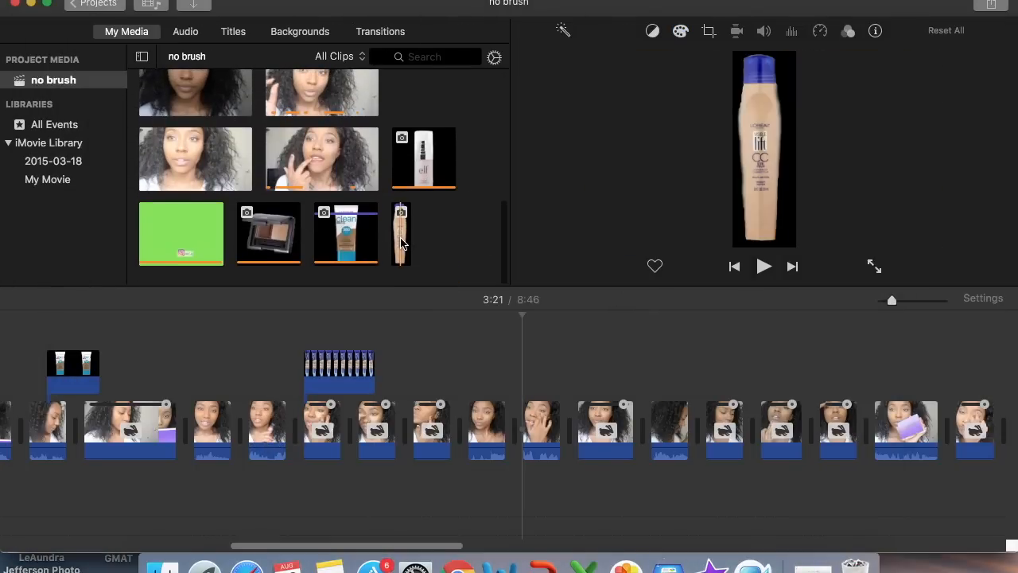
{"action": "left_click_drag", "start_coordinate": [402, 241], "coordinate": [539, 361]}
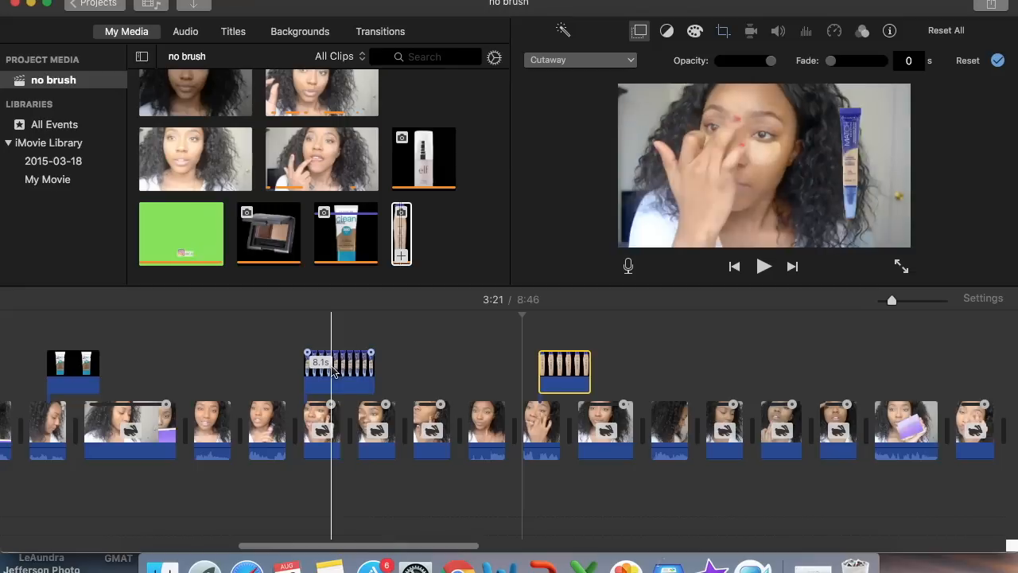
- Change the concealer cutaway's crop style from Ken Burns to Fit
{"action": "left_click", "coordinate": [537, 332]}
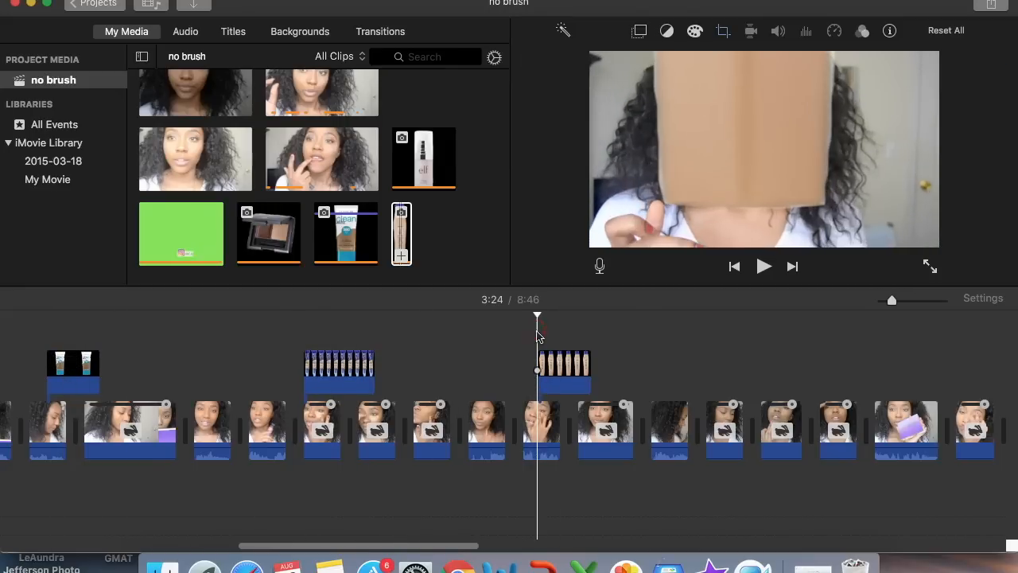
{"action": "left_click", "coordinate": [577, 370]}
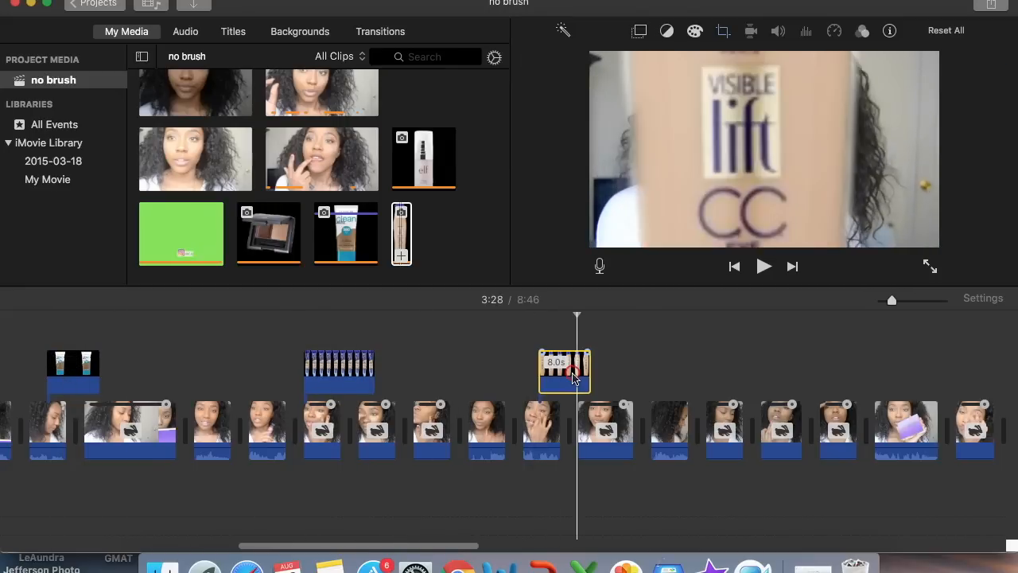
{"action": "left_click", "coordinate": [723, 32]}
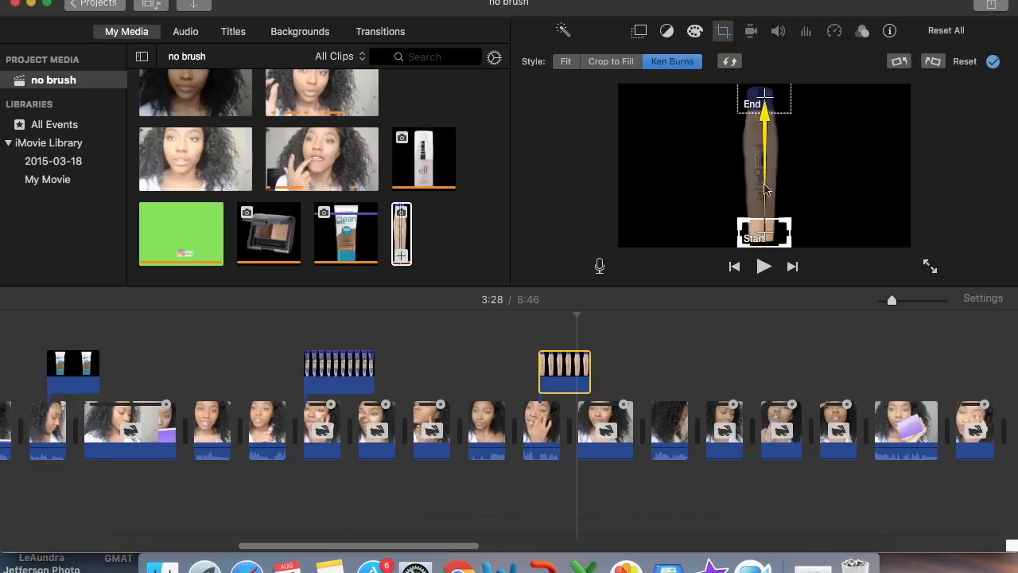
{"action": "left_click", "coordinate": [564, 62]}
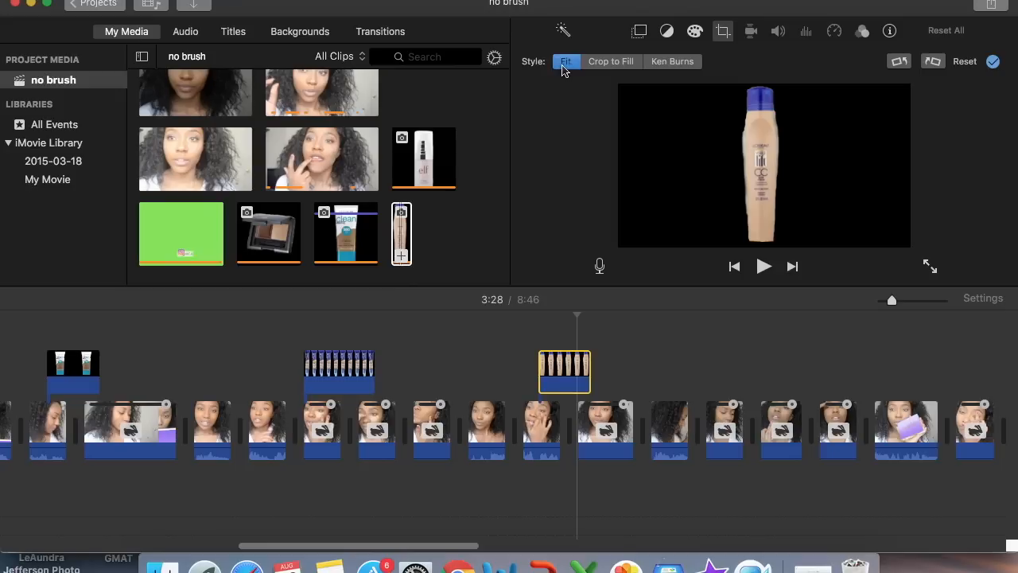
{"action": "left_click", "coordinate": [640, 33]}
- Switch the concealer clip to a Picture in Picture overlay and enlarge the bottle inset
{"action": "left_click", "coordinate": [577, 60]}
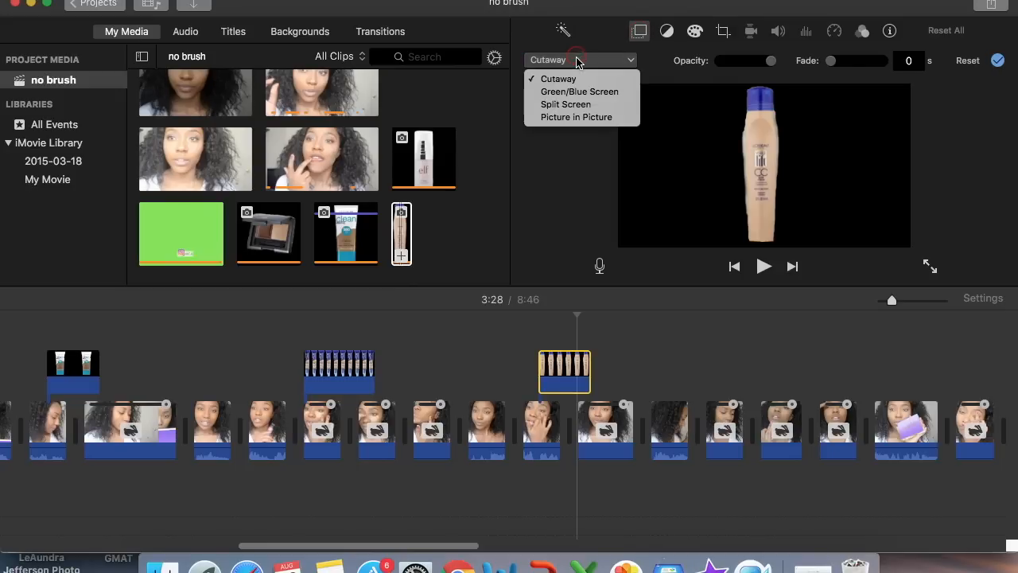
{"action": "left_click", "coordinate": [581, 114]}
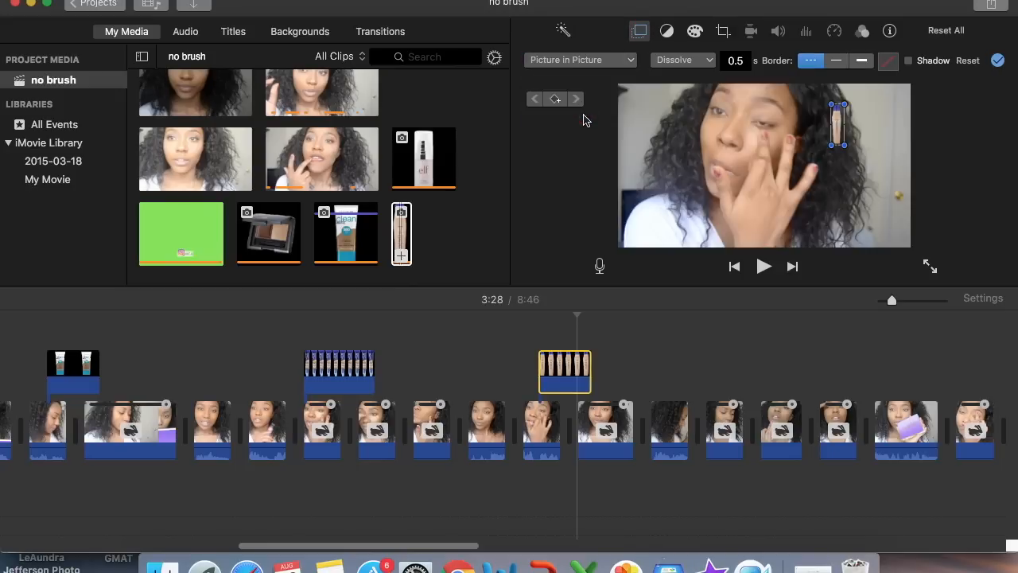
{"action": "left_click_drag", "start_coordinate": [831, 149], "coordinate": [798, 159]}
- Place the bottle inset at the frame's right beside the presenter, shrink it slightly, and return to 3:24
{"action": "left_click", "coordinate": [822, 167]}
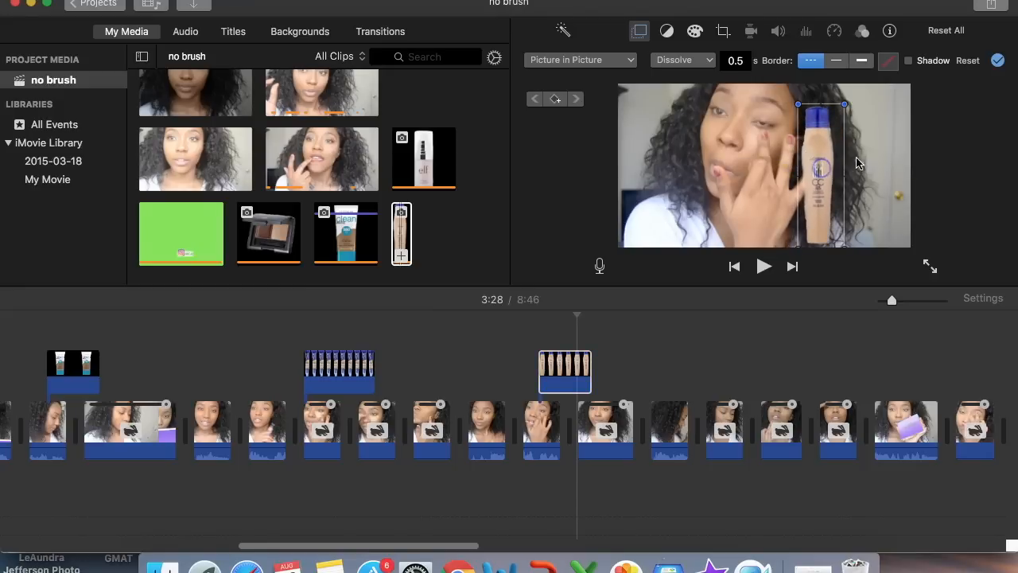
{"action": "left_click_drag", "start_coordinate": [827, 169], "coordinate": [872, 149]}
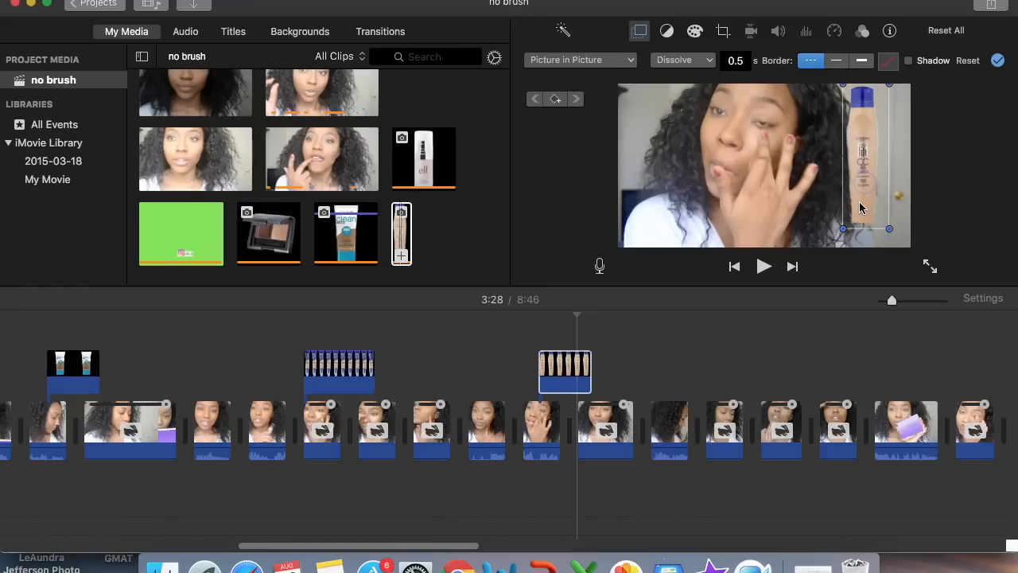
{"action": "left_click_drag", "start_coordinate": [867, 171], "coordinate": [857, 195]}
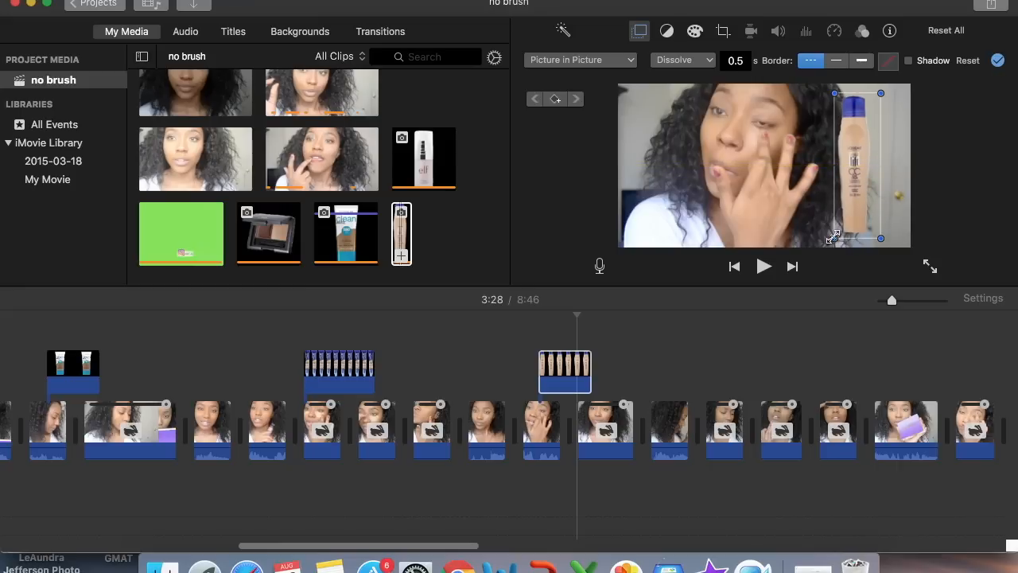
{"action": "left_click_drag", "start_coordinate": [832, 237], "coordinate": [841, 220]}
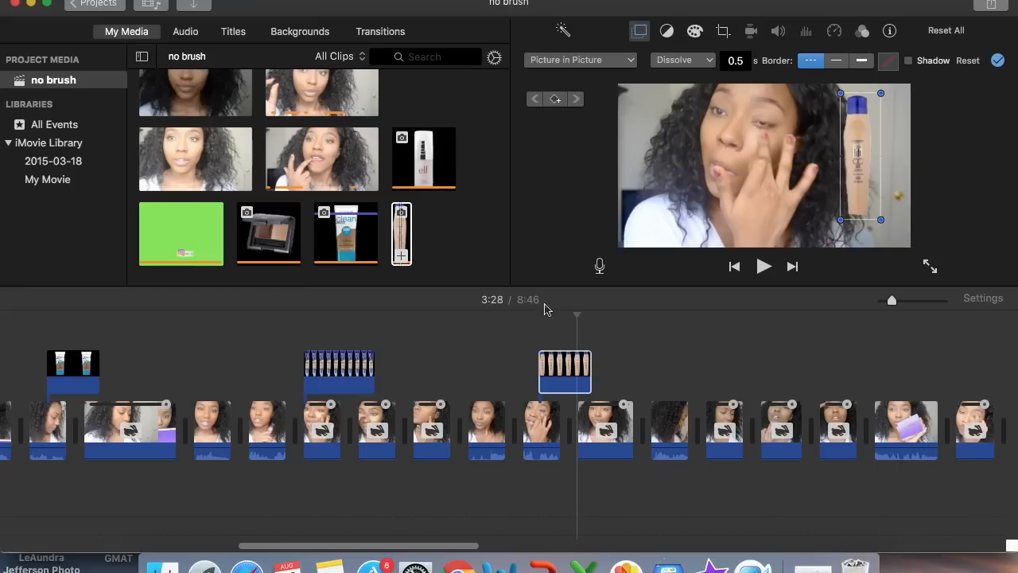
{"action": "left_click", "coordinate": [538, 332]}
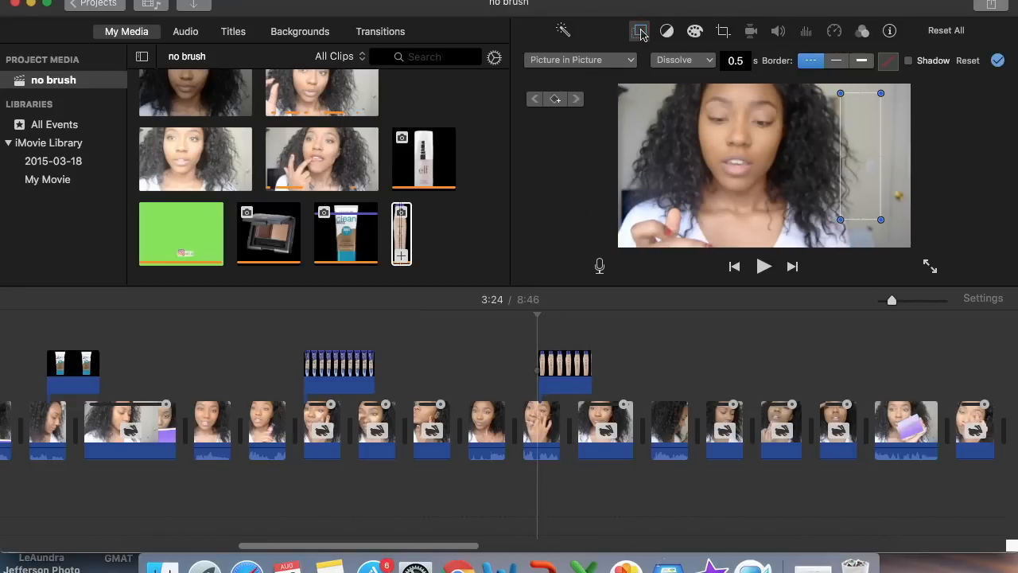
- Add a keyframe at 3:24 with the bottle inset moved off the right edge, then advance to 3:25
{"action": "left_click", "coordinate": [555, 100]}
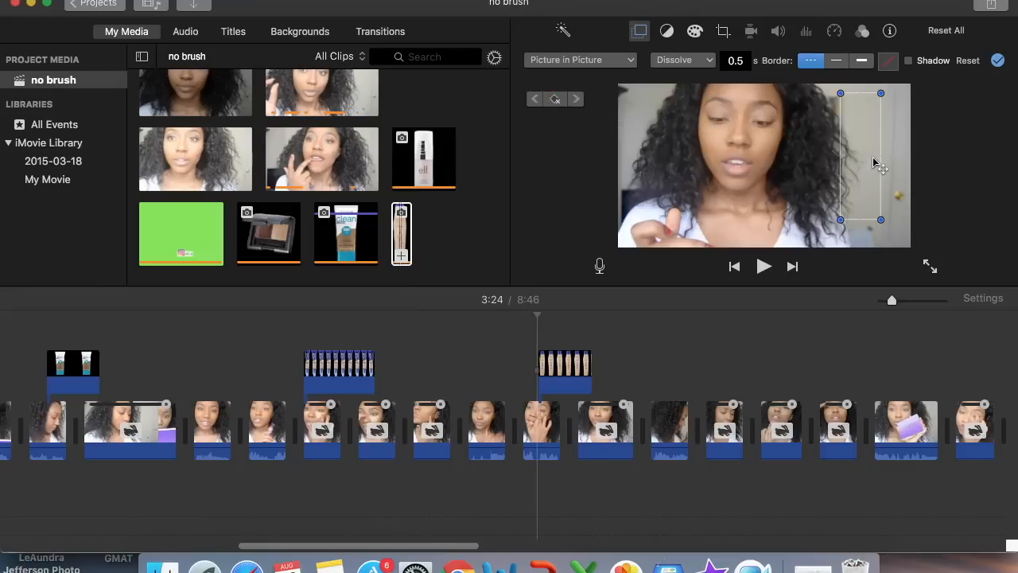
{"action": "left_click_drag", "start_coordinate": [851, 137], "coordinate": [970, 223]}
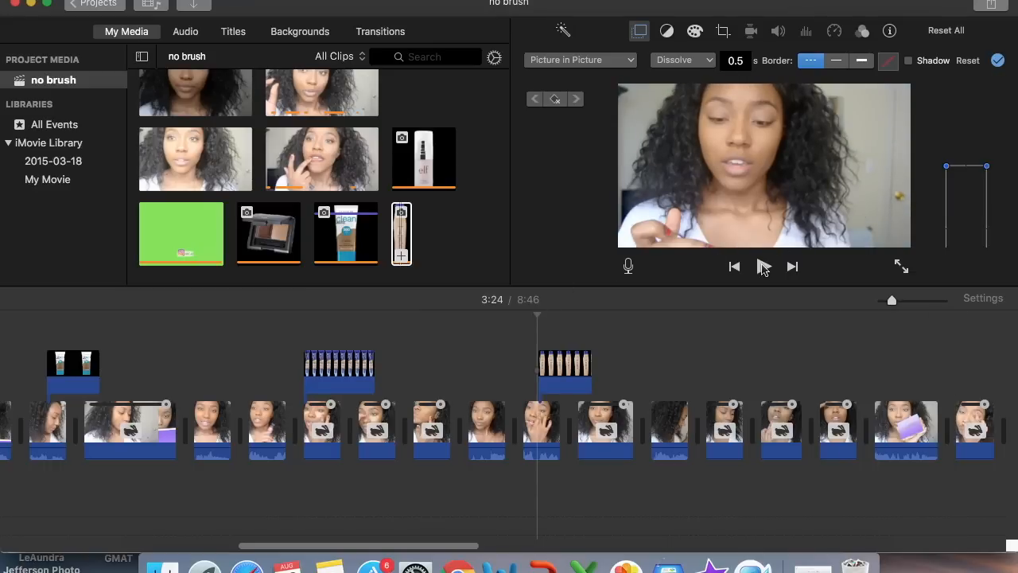
{"action": "left_click", "coordinate": [762, 267]}
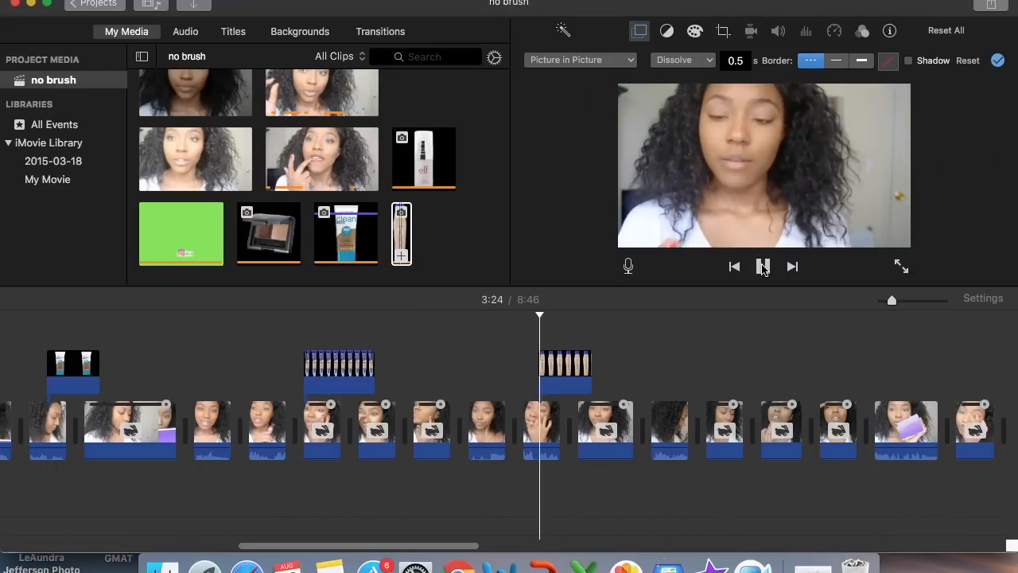
{"action": "left_click", "coordinate": [762, 267]}
- Bring the bottle inset into view at upper right, nudge it down-left at 3:27, and preview
{"action": "left_click", "coordinate": [973, 211]}
{"action": "left_click_drag", "start_coordinate": [905, 193], "coordinate": [867, 139]}
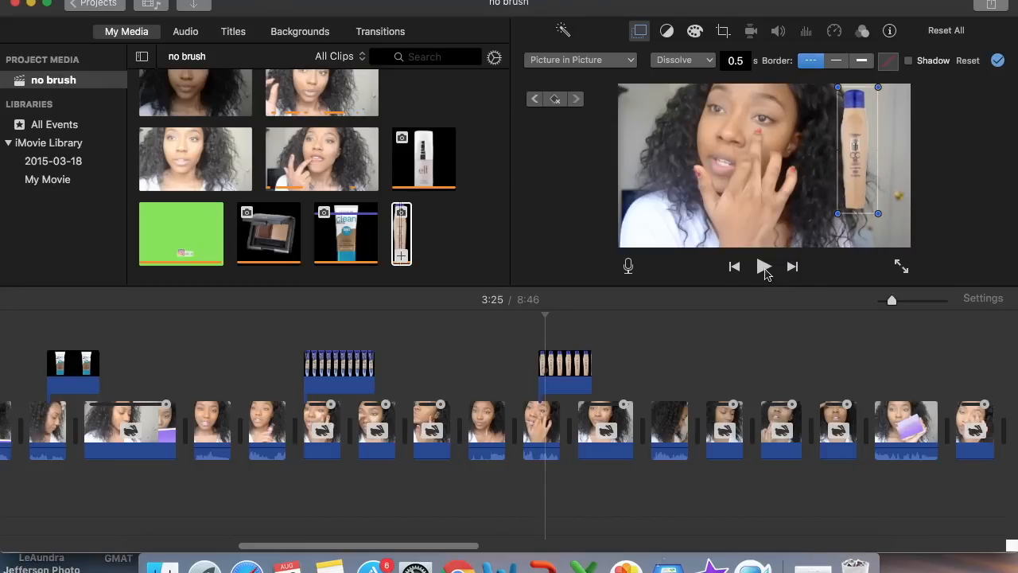
{"action": "left_click", "coordinate": [763, 267]}
{"action": "left_click", "coordinate": [763, 268]}
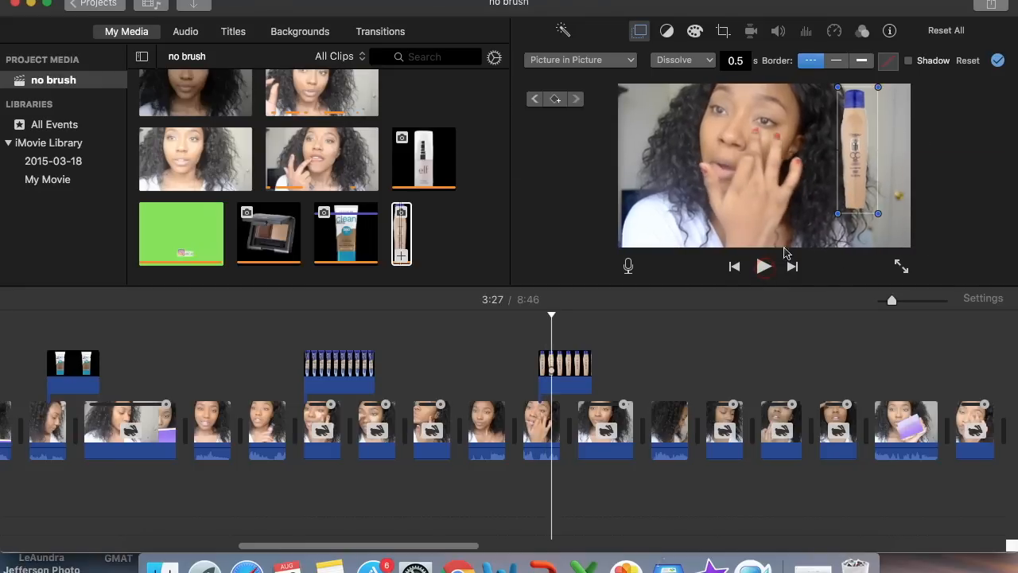
{"action": "left_click_drag", "start_coordinate": [866, 162], "coordinate": [874, 194]}
{"action": "left_click", "coordinate": [764, 267]}
{"action": "left_click", "coordinate": [853, 171]}
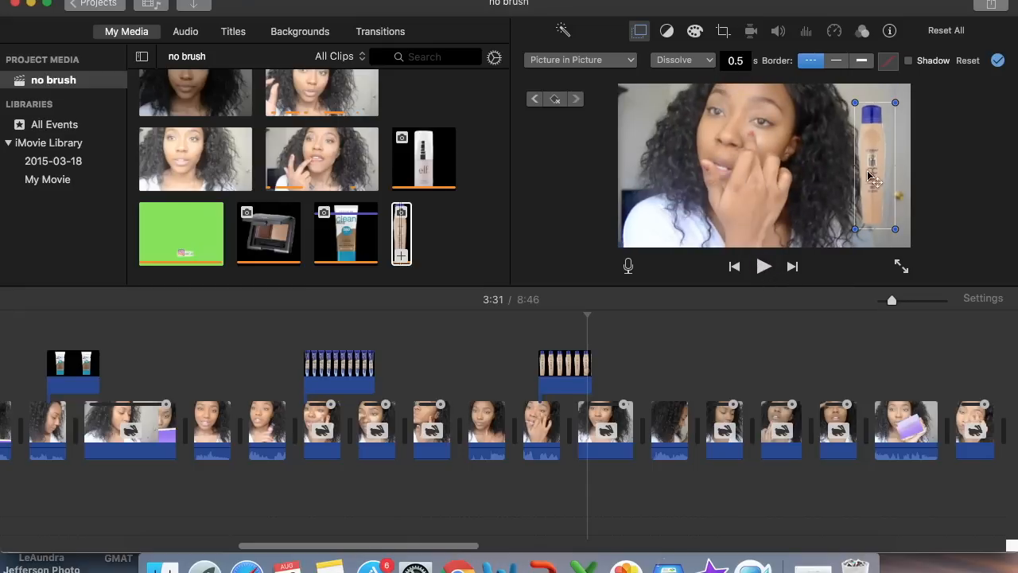
- At 3:31 move the bottle inset back off the right edge, then preview the slide-in and slide-out from 3:24
{"action": "left_click", "coordinate": [764, 266]}
{"action": "left_click", "coordinate": [764, 267]}
{"action": "left_click_drag", "start_coordinate": [878, 169], "coordinate": [964, 255]}
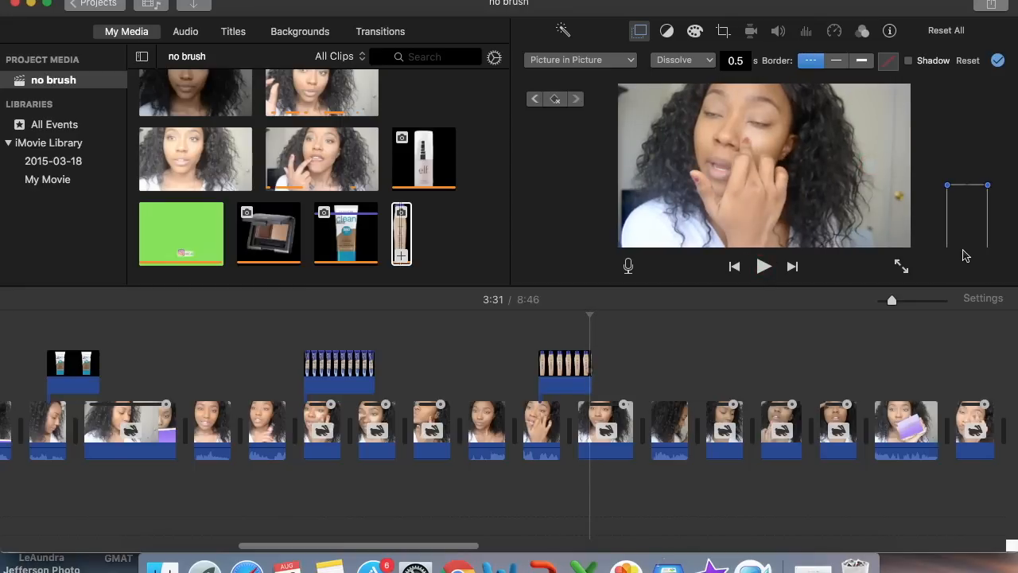
{"action": "left_click", "coordinate": [538, 361]}
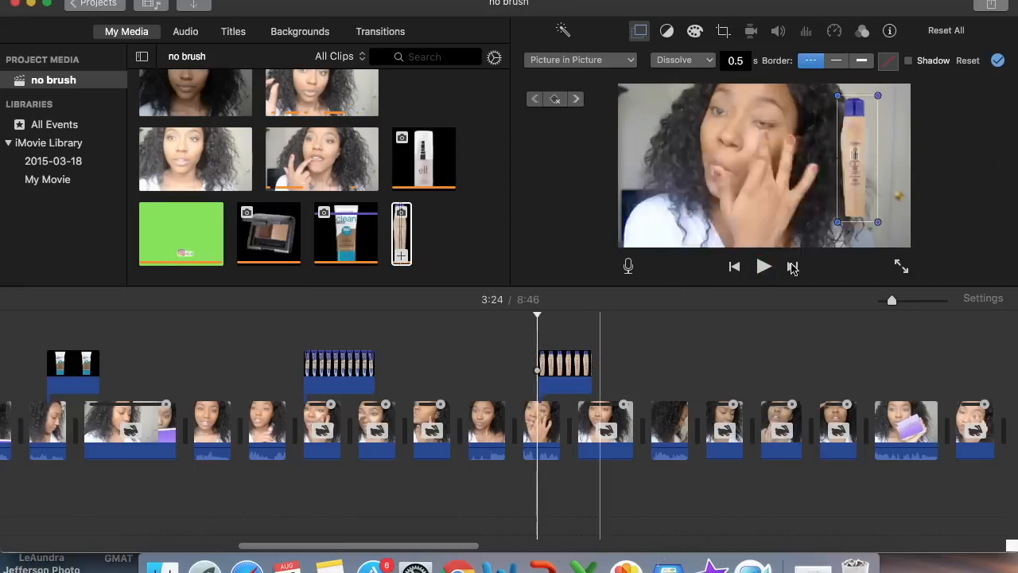
{"action": "left_click", "coordinate": [764, 268]}
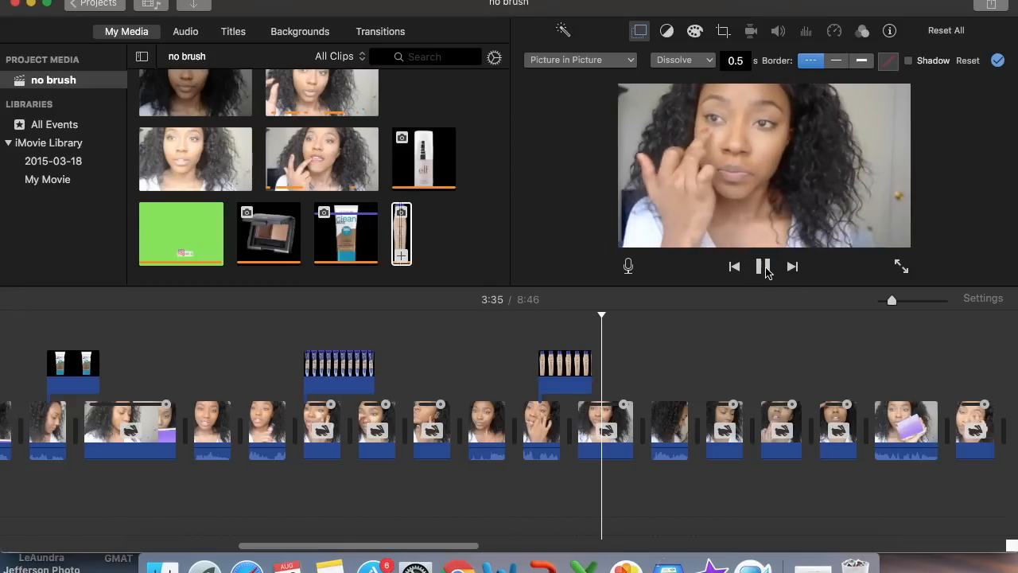
{"action": "left_click", "coordinate": [763, 267]}
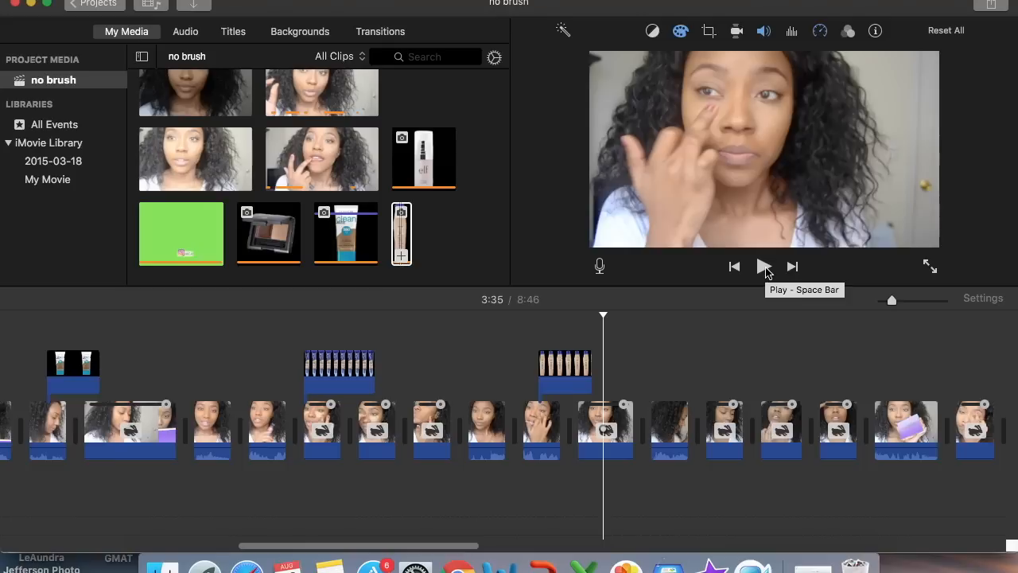